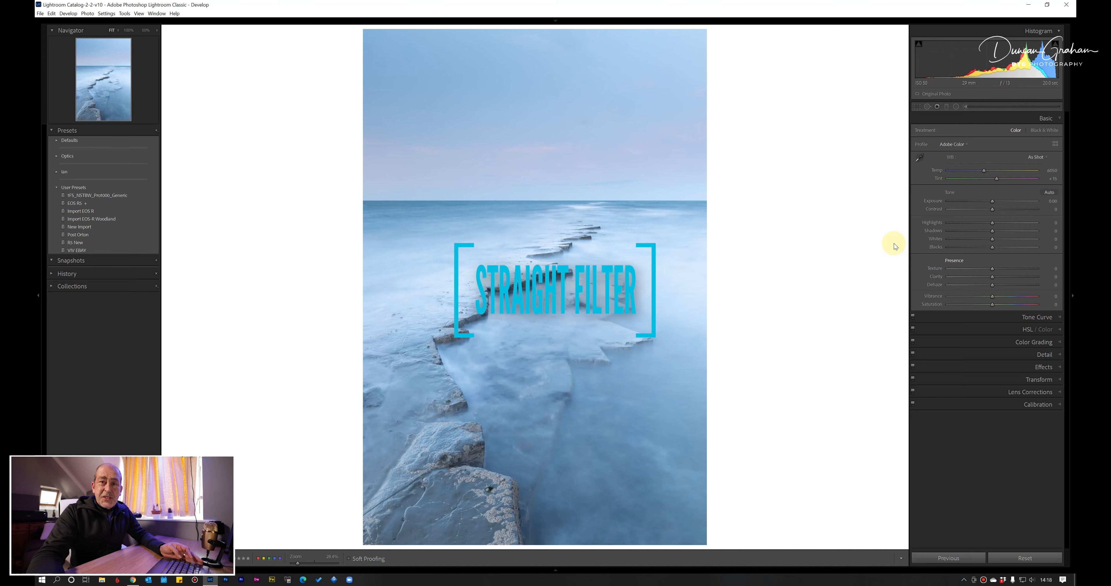
{"action": "left_click", "coordinate": [947, 107]}
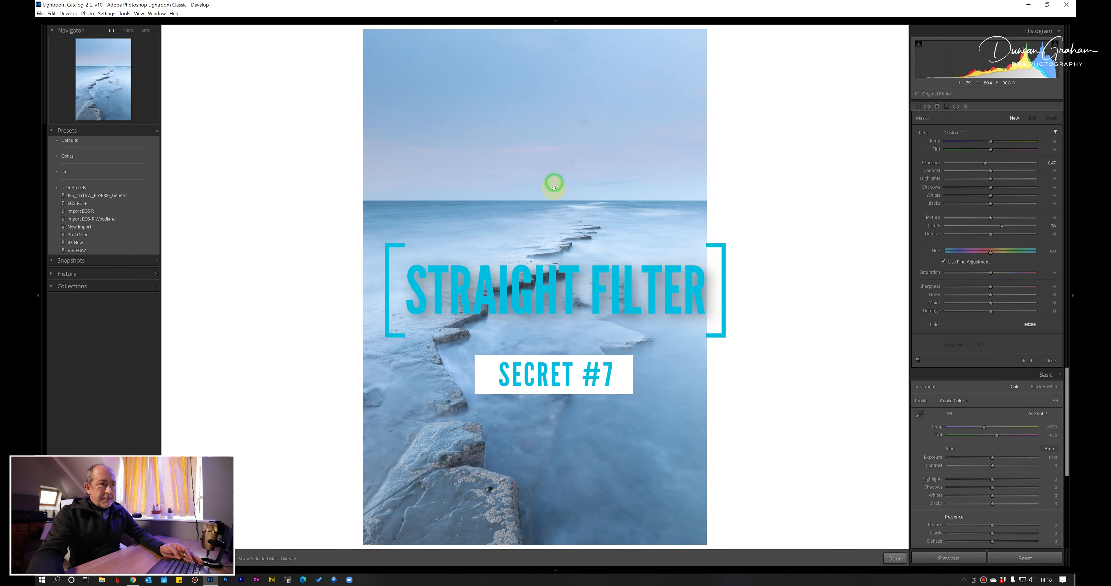
{"action": "left_click_drag", "start_coordinate": [554, 188], "coordinate": [562, 226]}
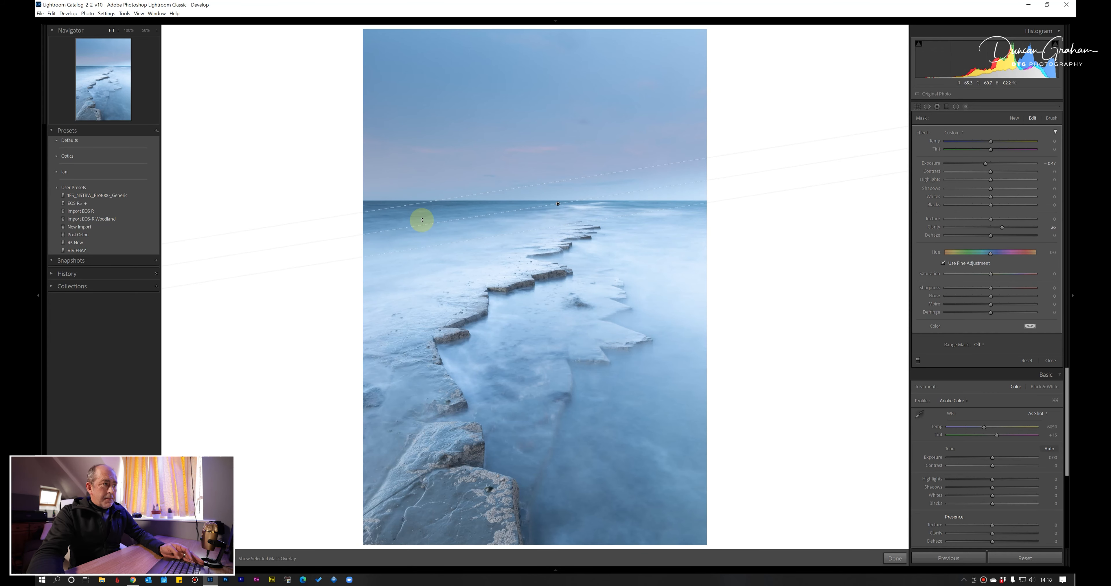
{"action": "left_click_drag", "start_coordinate": [422, 220], "coordinate": [427, 171]}
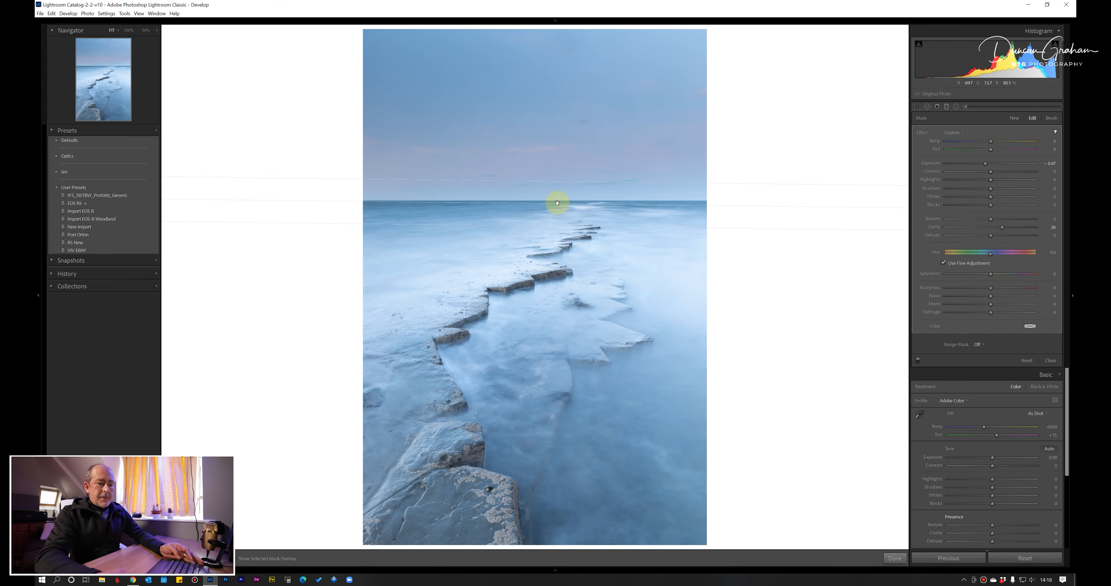
{"action": "key", "text": "Delete"}
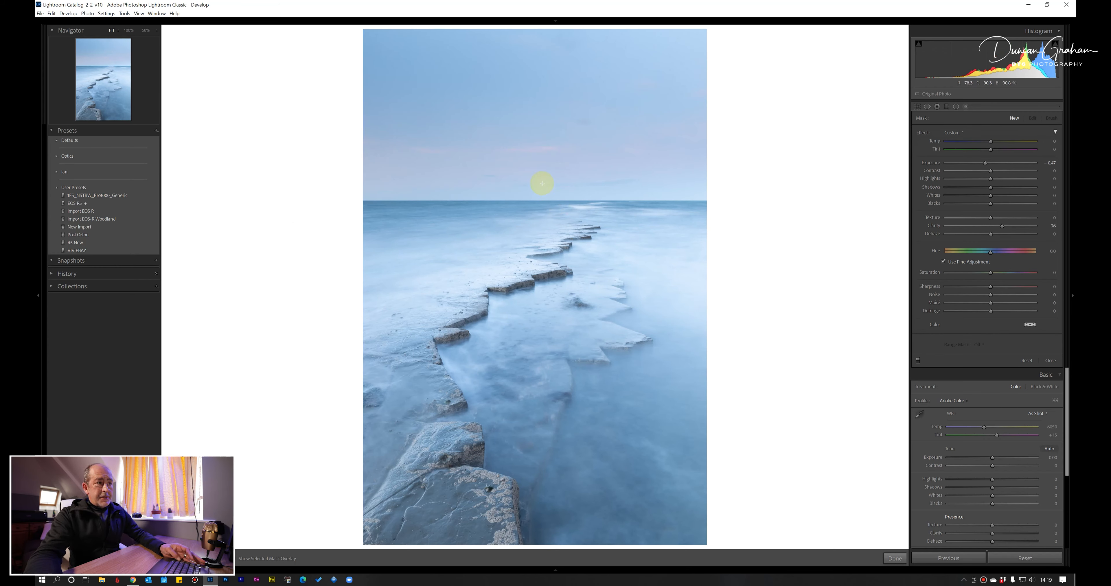
Draw a perfectly level graduated filter across the seascape's horizon and show its mask overlay on the sky.
{"action": "left_click_drag", "start_coordinate": [543, 196], "coordinate": [542, 204]}
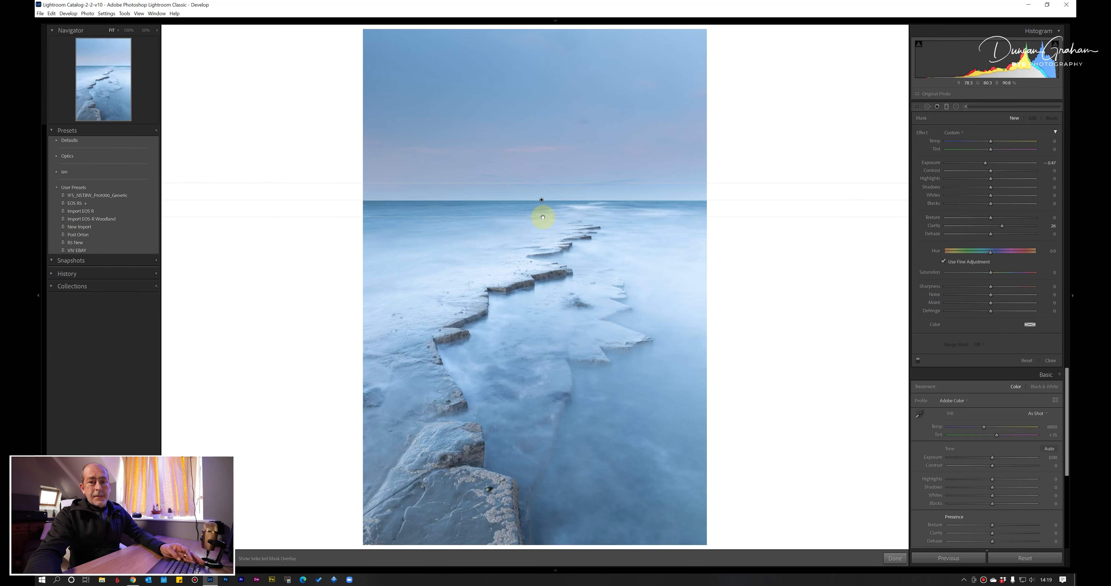
{"action": "left_click_drag", "start_coordinate": [543, 217], "coordinate": [543, 217]}
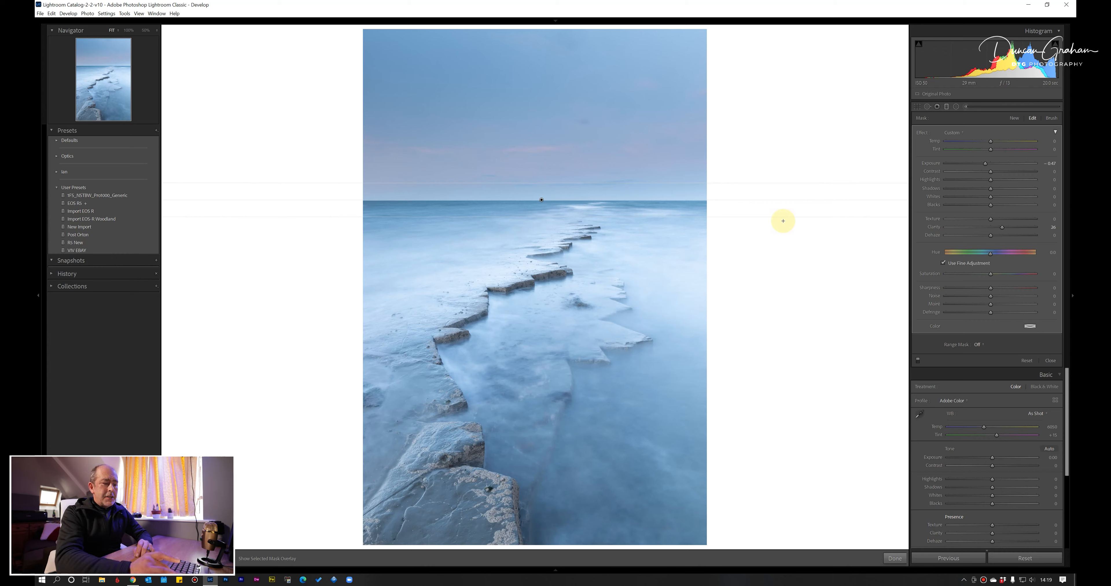
{"action": "key", "text": "o"}
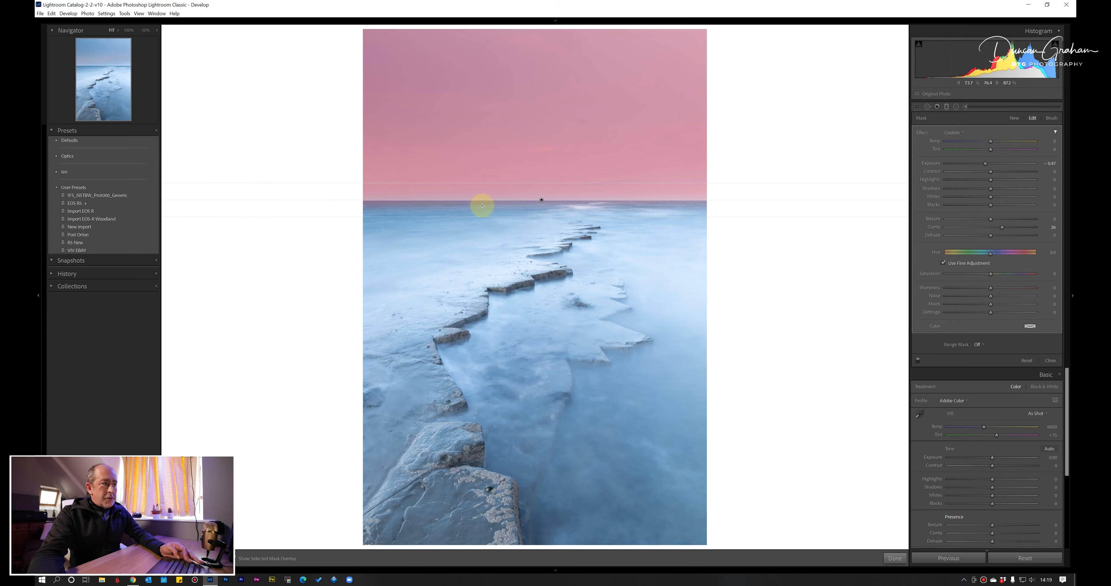
{"action": "left_click_drag", "start_coordinate": [480, 200], "coordinate": [577, 200]}
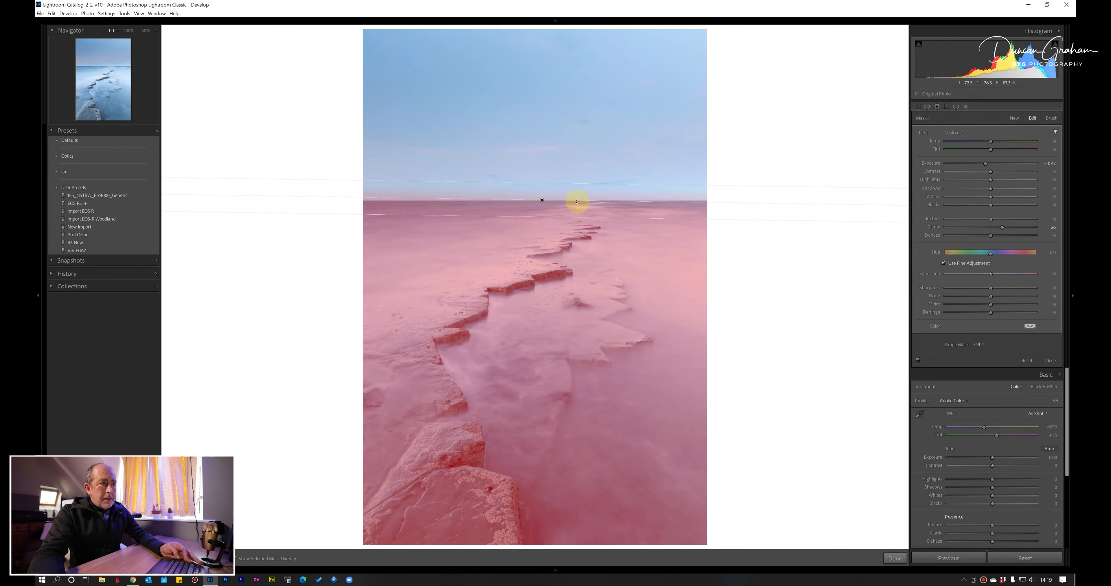
{"action": "left_click_drag", "start_coordinate": [579, 200], "coordinate": [577, 202]}
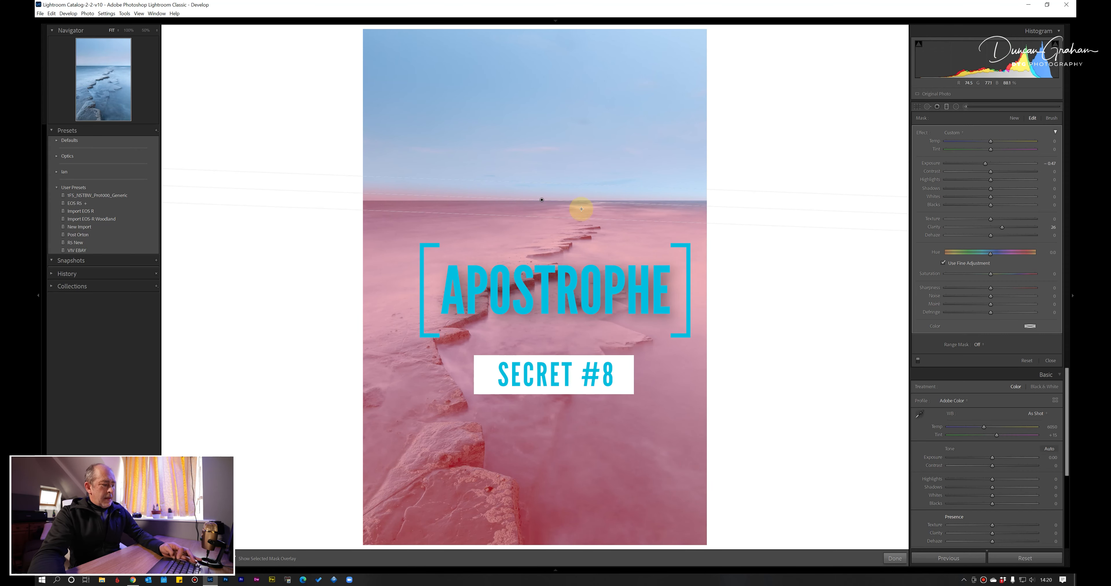
{"action": "key", "text": "ctrl+z"}
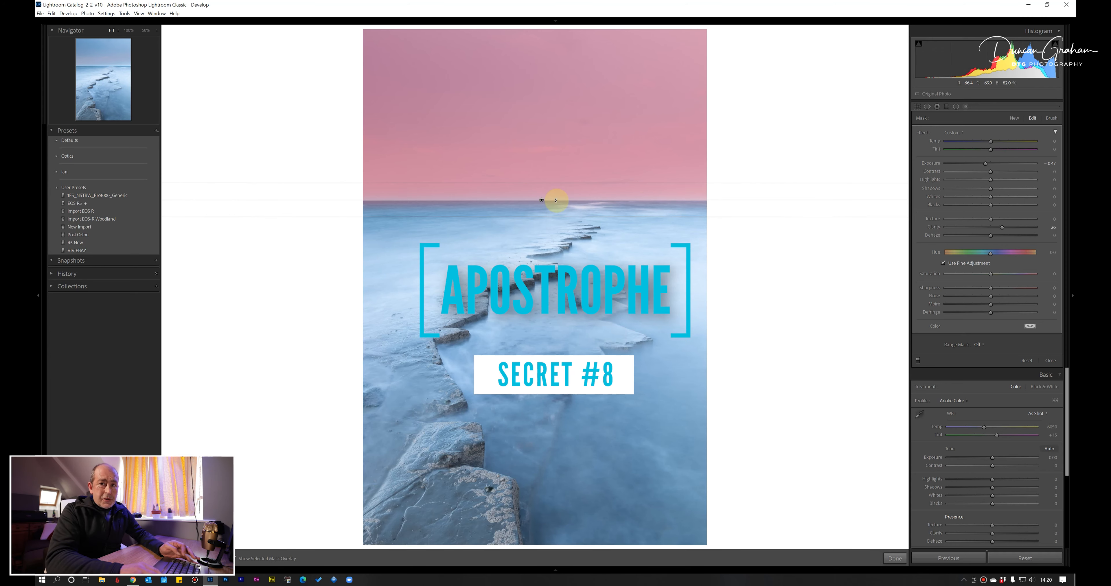
Invert the direction of the graduated filter at the horizon.
{"action": "key", "text": "apostrophe"}
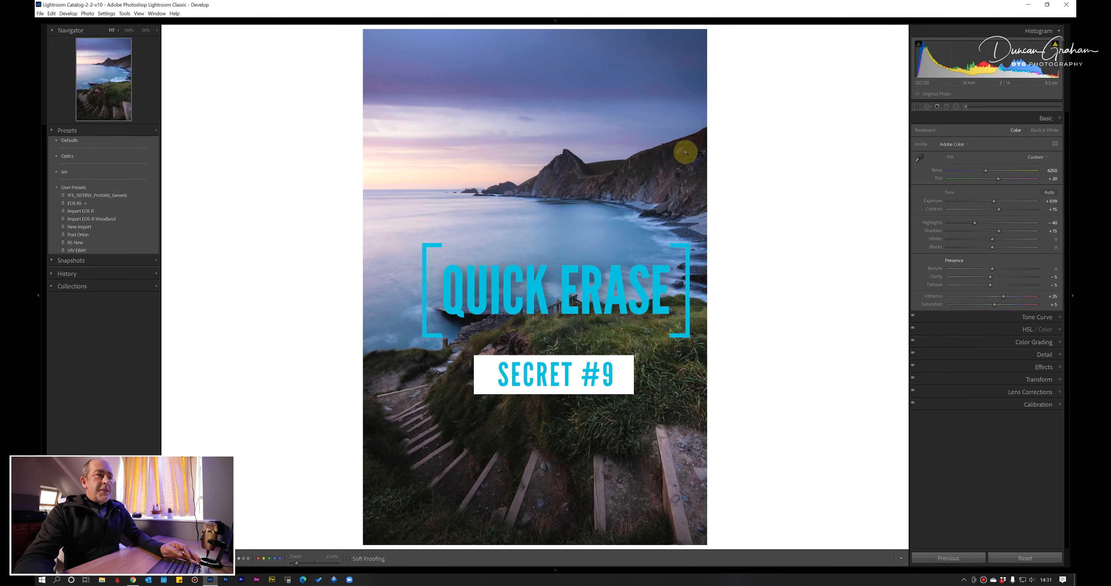
Draw a perfectly level graduated filter over the sky and headland, ending just below the coastal photo's horizon.
{"action": "left_click", "coordinate": [947, 107]}
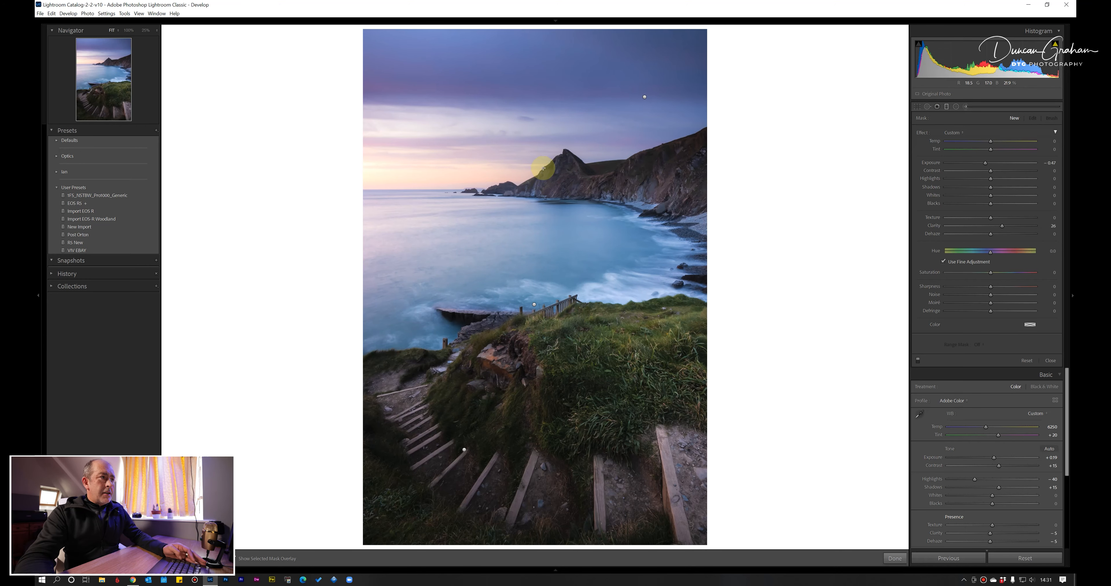
{"action": "left_click_drag", "start_coordinate": [542, 178], "coordinate": [541, 200]}
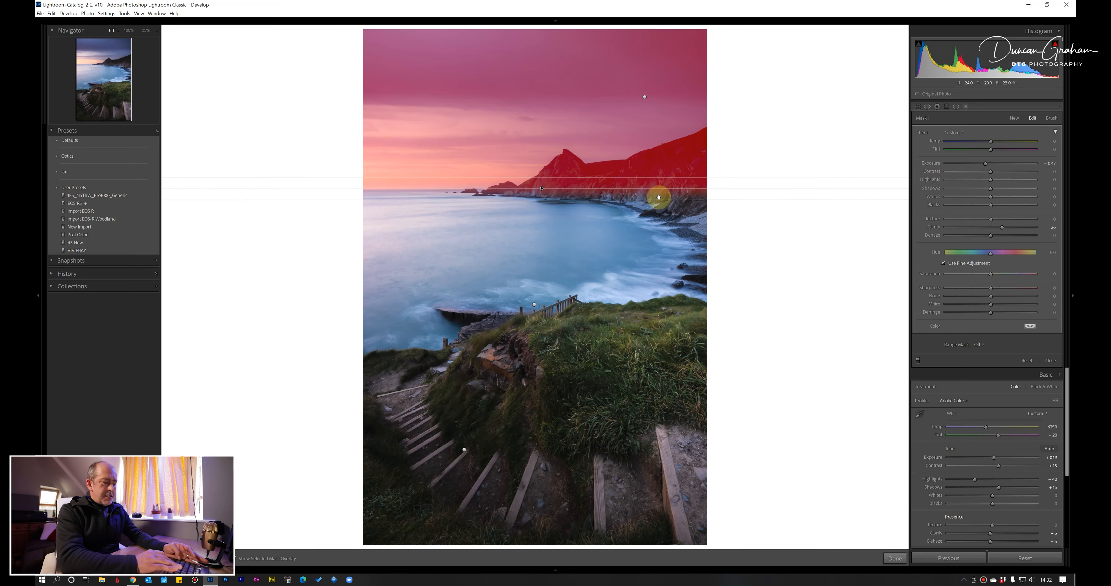
Erase the graduated filter's mask from the main cliff face with the filter's brush at size 10.
{"action": "key", "text": "t"}
{"action": "key", "text": "shift+t"}
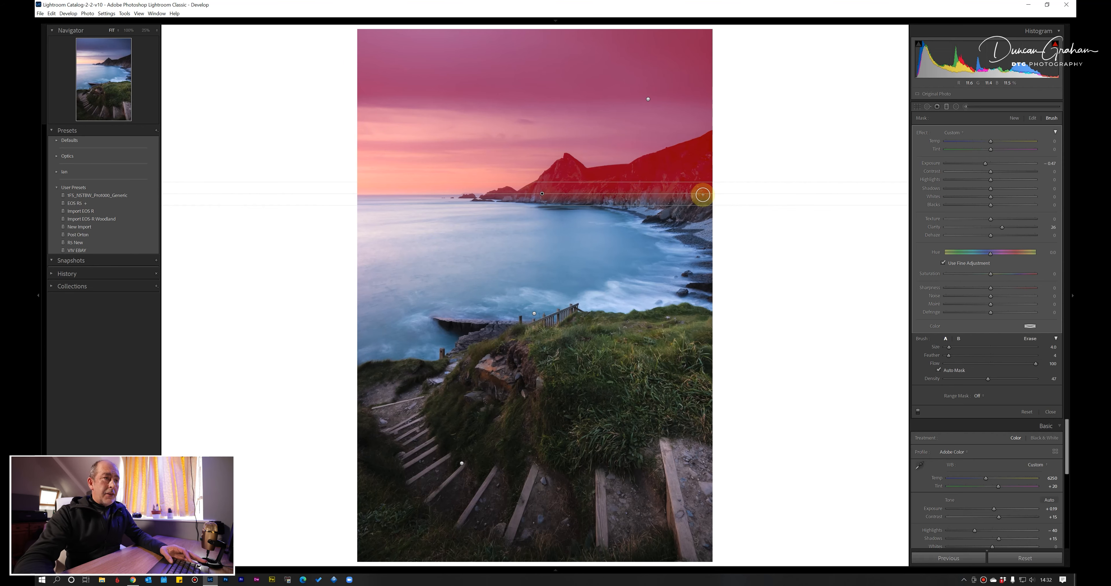
{"action": "key", "text": "alt"}
{"action": "key", "text": "bracketright"}
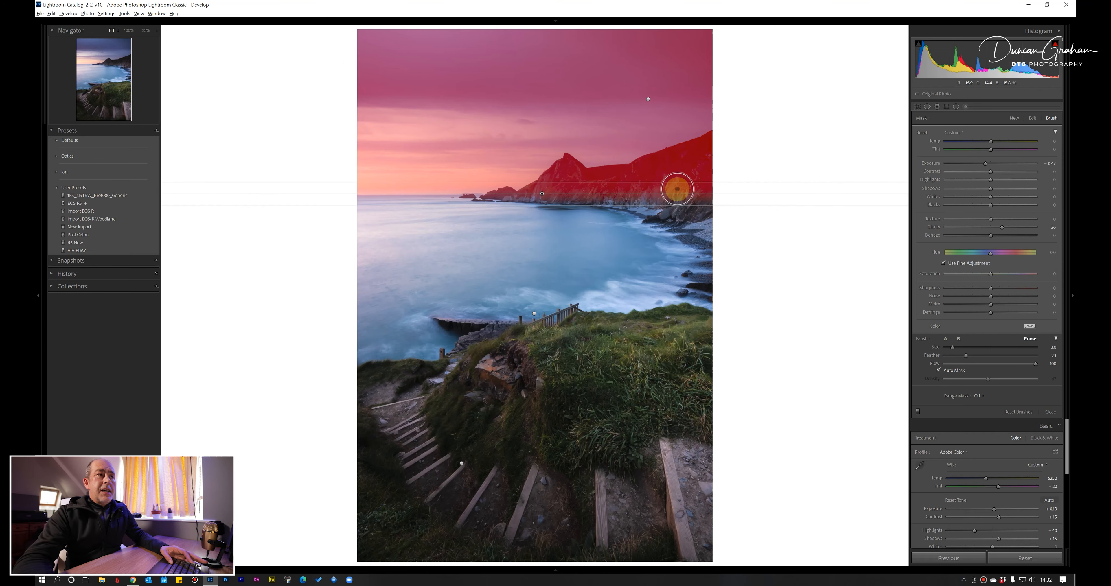
{"action": "key", "text": "bracketright"}
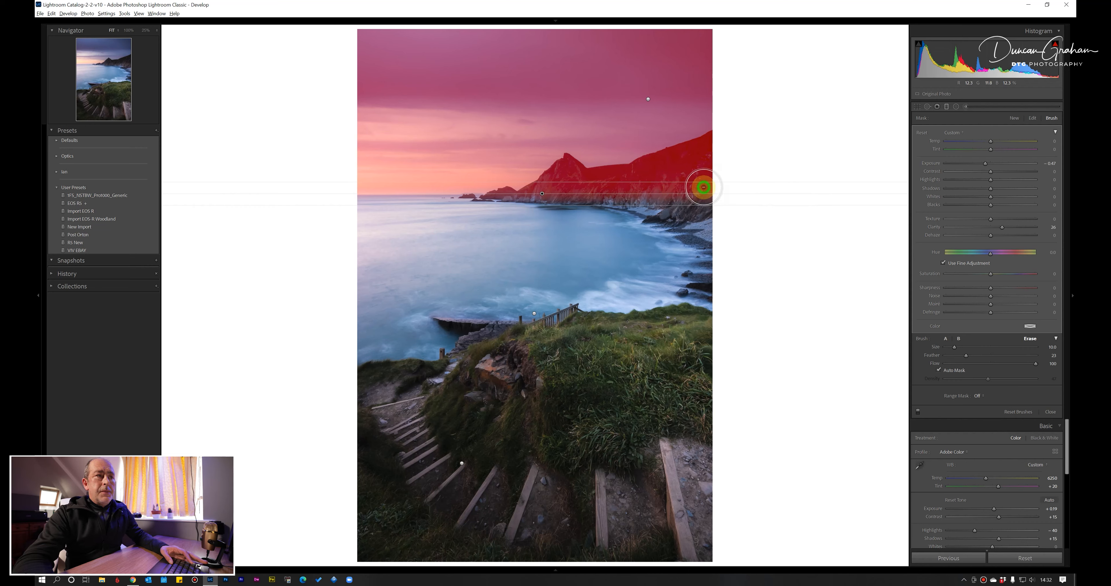
{"action": "mouse_move", "coordinate": [702, 186]}
{"action": "left_mouse_down"}
{"action": "mouse_move", "coordinate": [634, 196]}
{"action": "mouse_move", "coordinate": [700, 170]}
{"action": "mouse_move", "coordinate": [704, 153]}
{"action": "mouse_move", "coordinate": [629, 186]}
{"action": "mouse_move", "coordinate": [549, 198]}
{"action": "mouse_move", "coordinate": [563, 198]}
{"action": "left_mouse_up"}
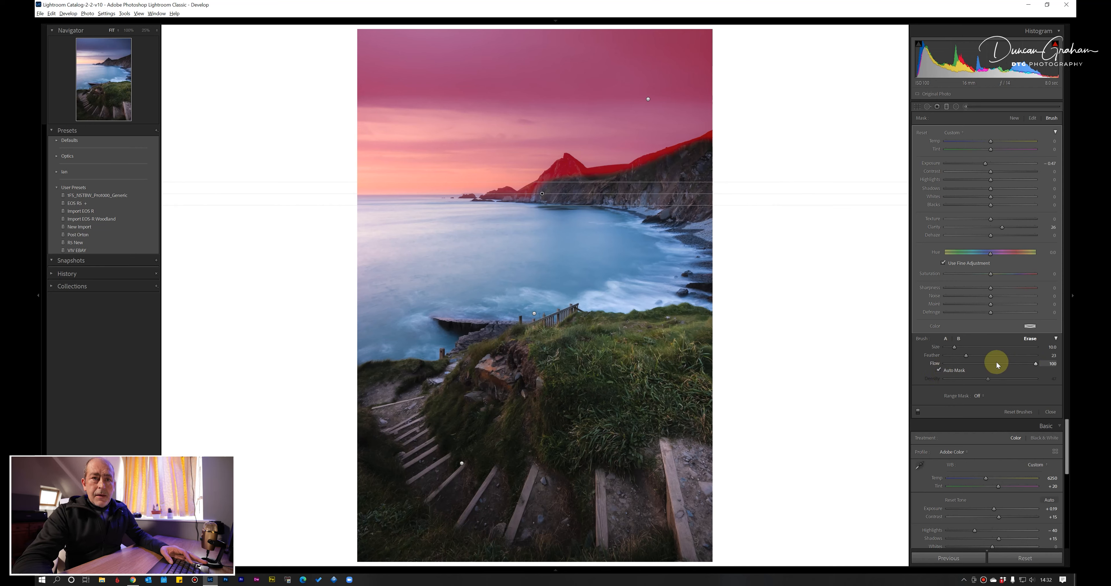
Set the erase brush to feather 0 and size 5, and erase the mask along the cliff ridge and pointed peak.
{"action": "left_click_drag", "start_coordinate": [967, 356], "coordinate": [953, 359]}
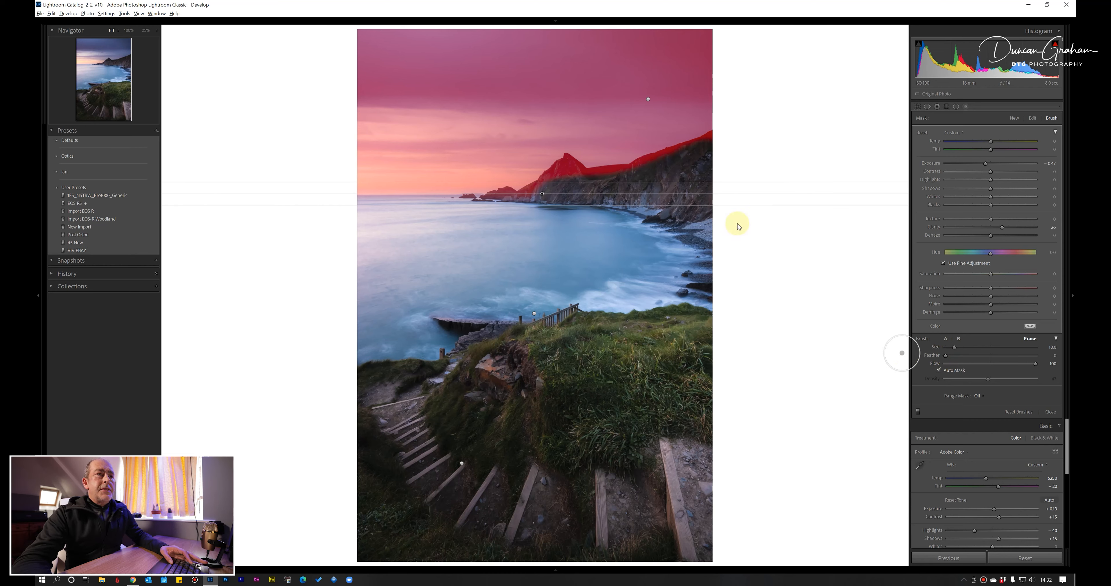
{"action": "key", "text": "alt"}
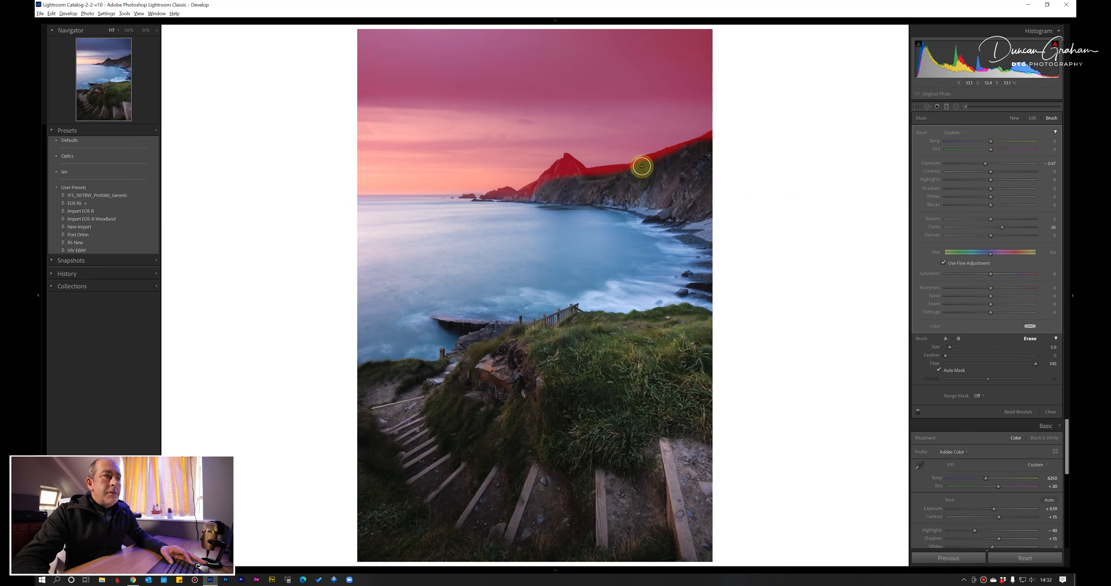
{"action": "mouse_move", "coordinate": [641, 167]}
{"action": "left_mouse_down"}
{"action": "mouse_move", "coordinate": [715, 138]}
{"action": "mouse_move", "coordinate": [590, 175]}
{"action": "mouse_move", "coordinate": [637, 169]}
{"action": "left_mouse_up"}
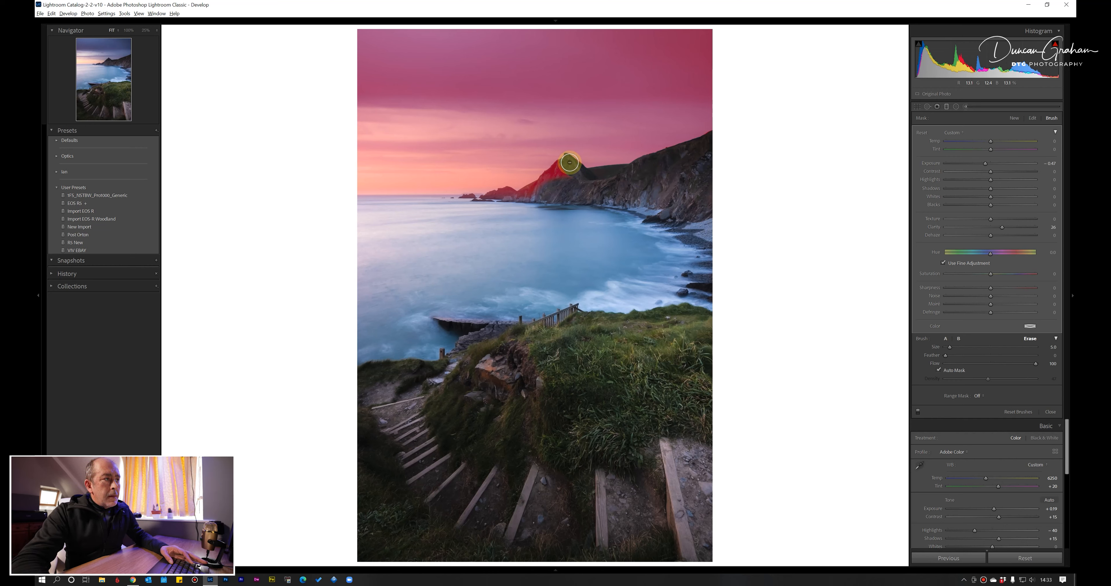
{"action": "left_click_drag", "start_coordinate": [569, 162], "coordinate": [508, 201]}
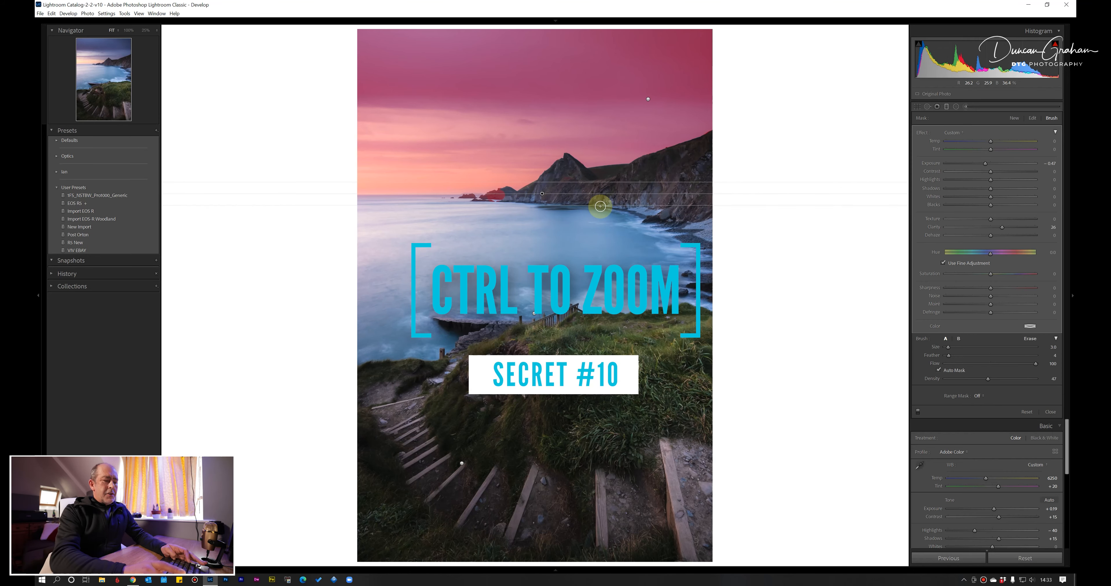
Erase the mask from the small rocky headland beyond the peak and the leftover patches on the cliff.
{"action": "key", "text": "ctrl+="}
{"action": "key", "text": "ctrl+="}
{"action": "key", "text": "ctrl+="}
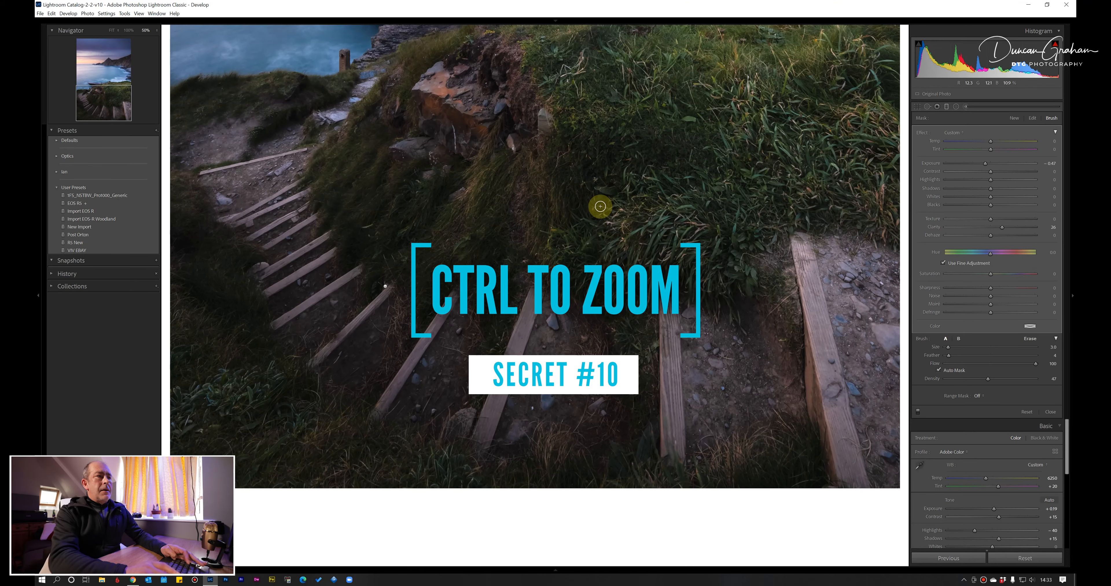
{"action": "key", "text": "ctrl+="}
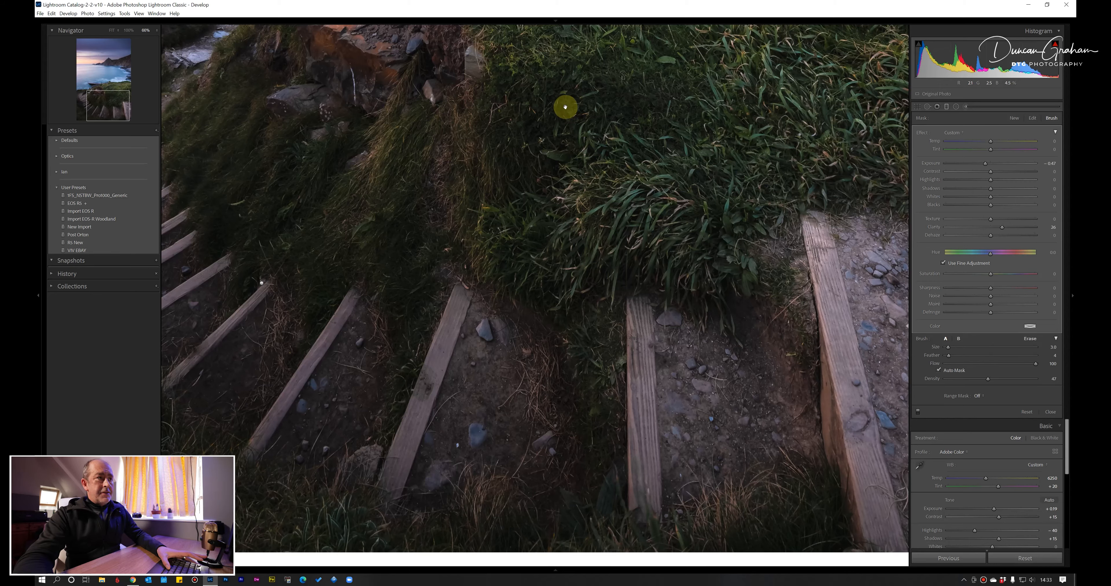
{"action": "left_click_drag", "start_coordinate": [553, 94], "coordinate": [525, 486]}
{"action": "mouse_move", "coordinate": [535, 130]}
{"action": "left_mouse_down"}
{"action": "mouse_move", "coordinate": [535, 341]}
{"action": "mouse_move", "coordinate": [510, 303]}
{"action": "mouse_move", "coordinate": [598, 391]}
{"action": "mouse_move", "coordinate": [683, 377]}
{"action": "left_mouse_up"}
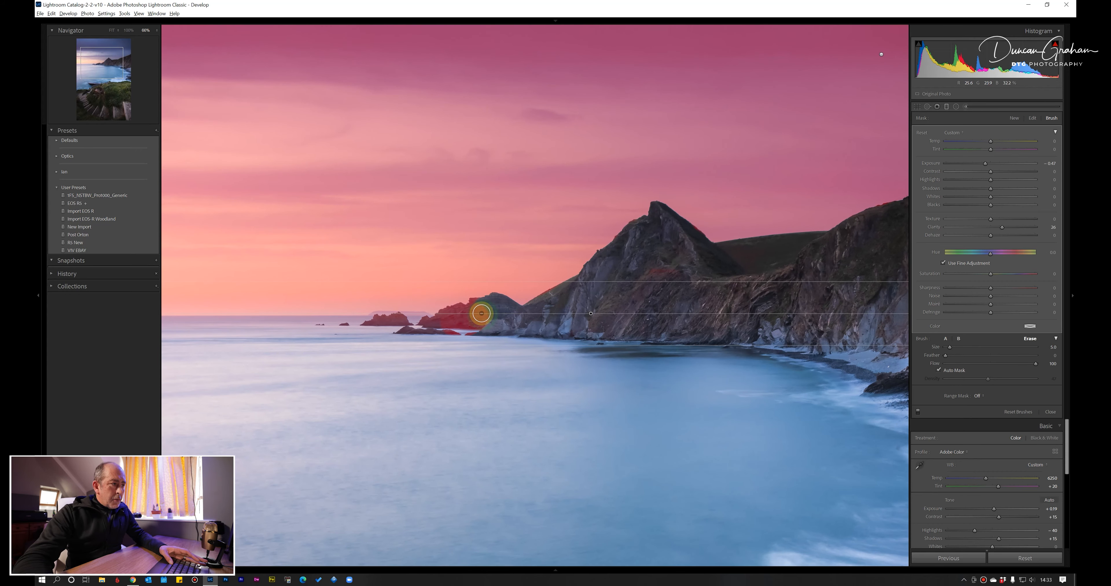
{"action": "key", "text": "alt"}
{"action": "mouse_move", "coordinate": [462, 320]}
{"action": "left_mouse_down"}
{"action": "mouse_move", "coordinate": [427, 326]}
{"action": "mouse_move", "coordinate": [473, 331]}
{"action": "mouse_move", "coordinate": [481, 328]}
{"action": "mouse_move", "coordinate": [461, 333]}
{"action": "mouse_move", "coordinate": [480, 326]}
{"action": "mouse_move", "coordinate": [475, 305]}
{"action": "mouse_move", "coordinate": [441, 318]}
{"action": "mouse_move", "coordinate": [473, 316]}
{"action": "mouse_move", "coordinate": [476, 304]}
{"action": "mouse_move", "coordinate": [538, 316]}
{"action": "mouse_move", "coordinate": [569, 290]}
{"action": "mouse_move", "coordinate": [691, 277]}
{"action": "mouse_move", "coordinate": [671, 275]}
{"action": "mouse_move", "coordinate": [696, 262]}
{"action": "mouse_move", "coordinate": [689, 231]}
{"action": "mouse_move", "coordinate": [691, 268]}
{"action": "left_mouse_up"}
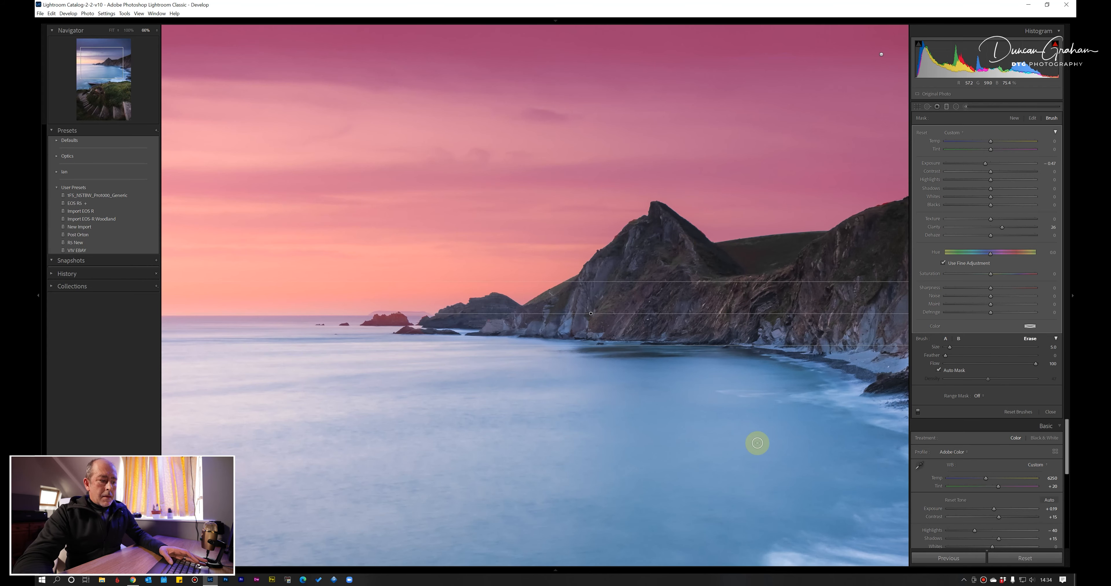
Erase the remaining mask along the upper cliff ridge near the photo's edge.
{"action": "left_click_drag", "start_coordinate": [779, 419], "coordinate": [578, 218]}
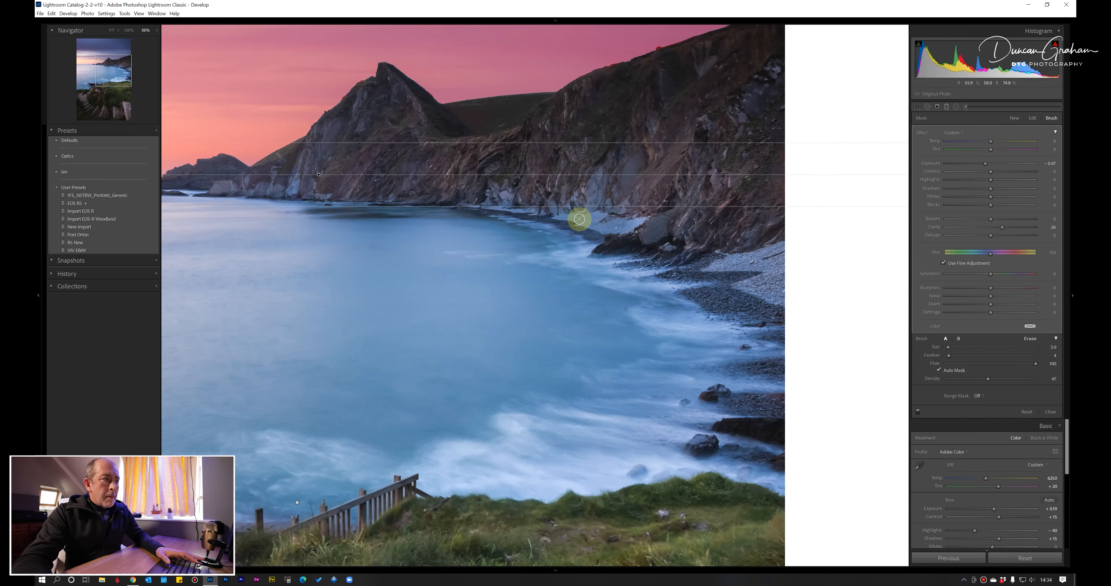
{"action": "left_click_drag", "start_coordinate": [655, 112], "coordinate": [730, 164]}
{"action": "left_click", "coordinate": [835, 76]}
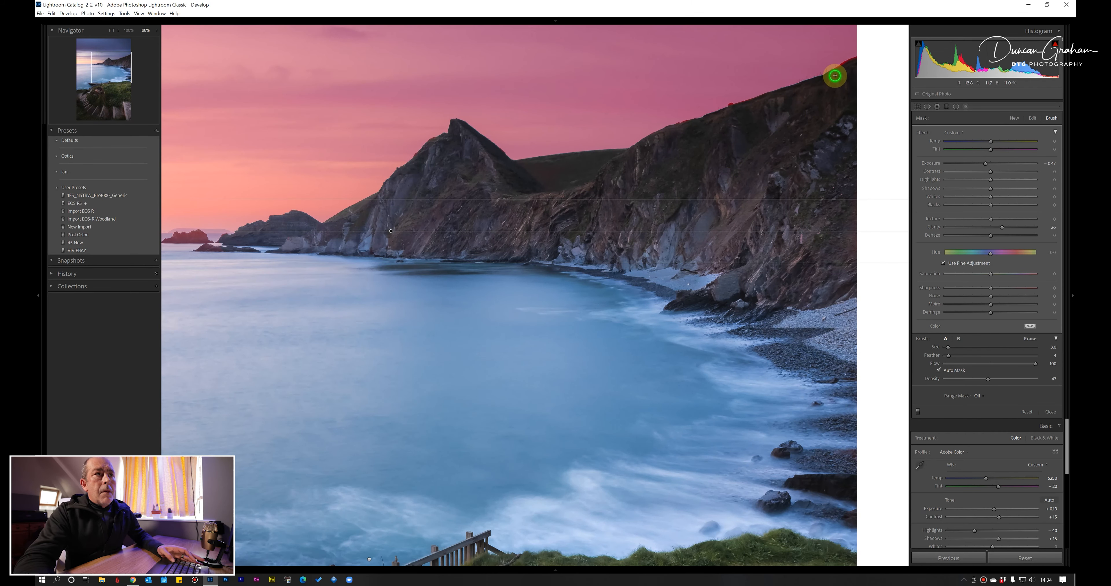
{"action": "key", "text": "alt"}
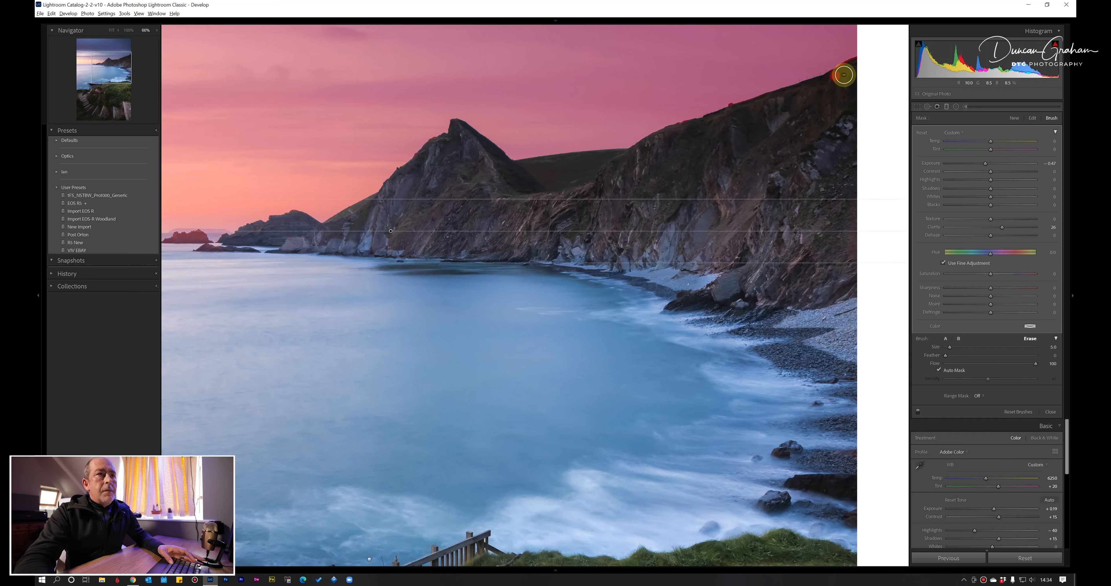
{"action": "mouse_move", "coordinate": [841, 77]}
{"action": "left_mouse_down"}
{"action": "mouse_move", "coordinate": [851, 67]}
{"action": "mouse_move", "coordinate": [790, 111]}
{"action": "mouse_move", "coordinate": [733, 110]}
{"action": "left_mouse_up"}
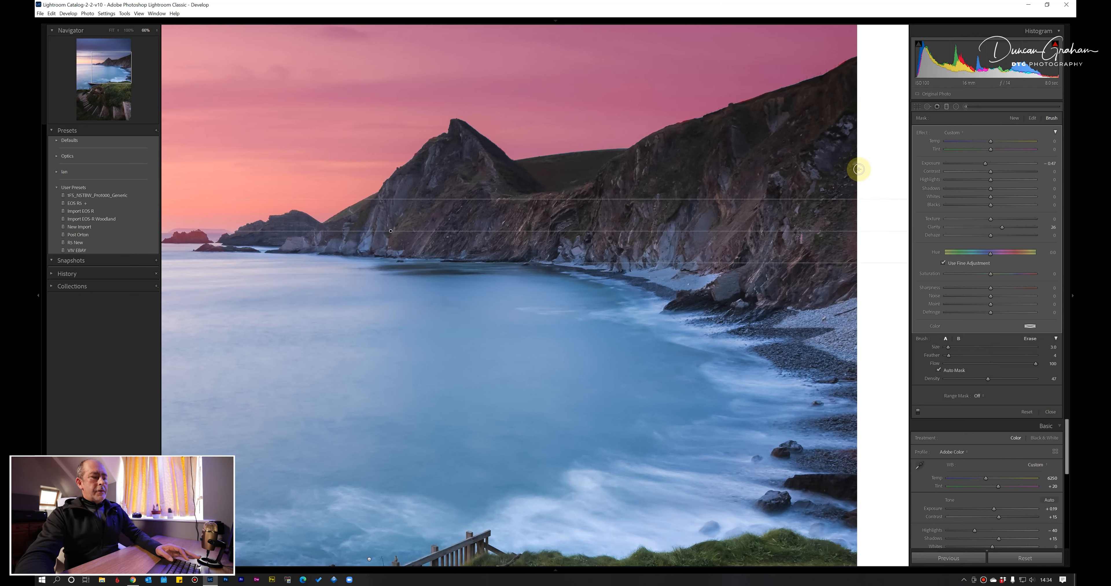
Hide the mask overlay, set the graduated filter's exposure to -0.45, and close the filter's editing.
{"action": "key", "text": "ctrl+minus"}
{"action": "key", "text": "ctrl+minus"}
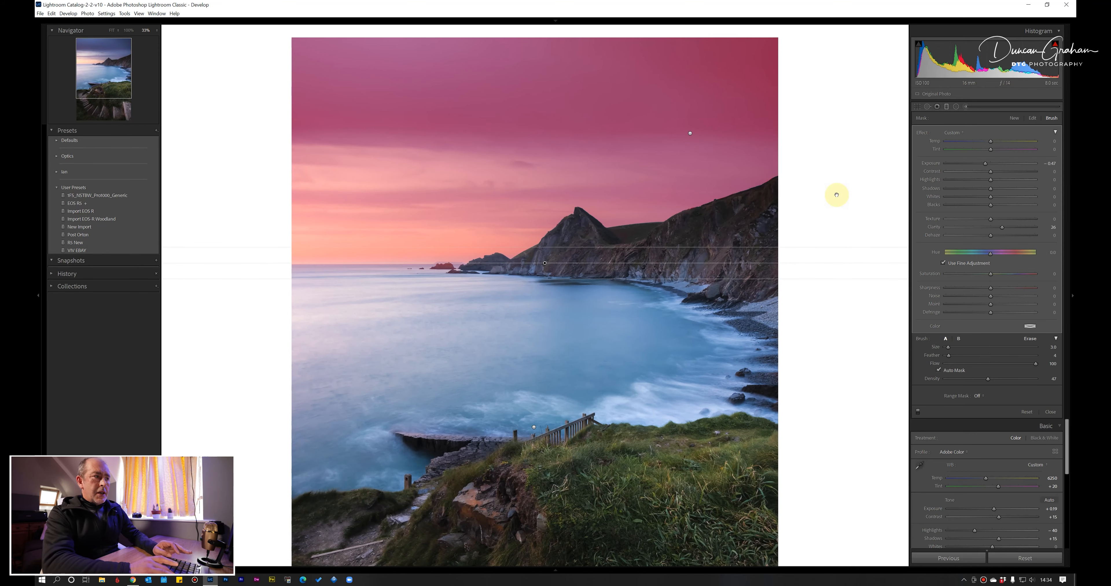
{"action": "key", "text": "o"}
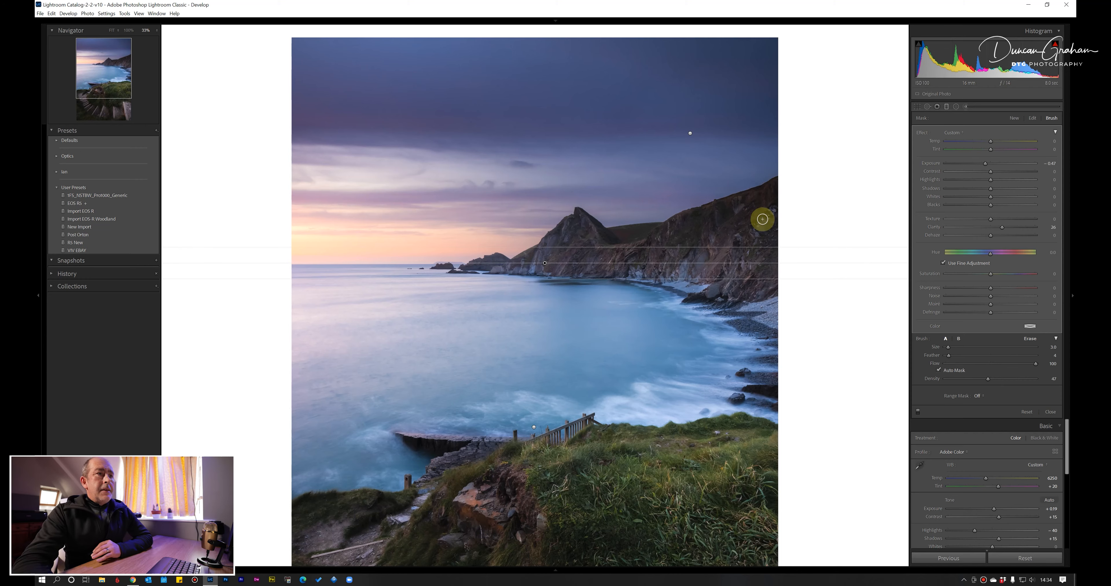
{"action": "mouse_move", "coordinate": [986, 163]}
{"action": "left_mouse_down"}
{"action": "mouse_move", "coordinate": [955, 165]}
{"action": "mouse_move", "coordinate": [986, 164]}
{"action": "left_mouse_up"}
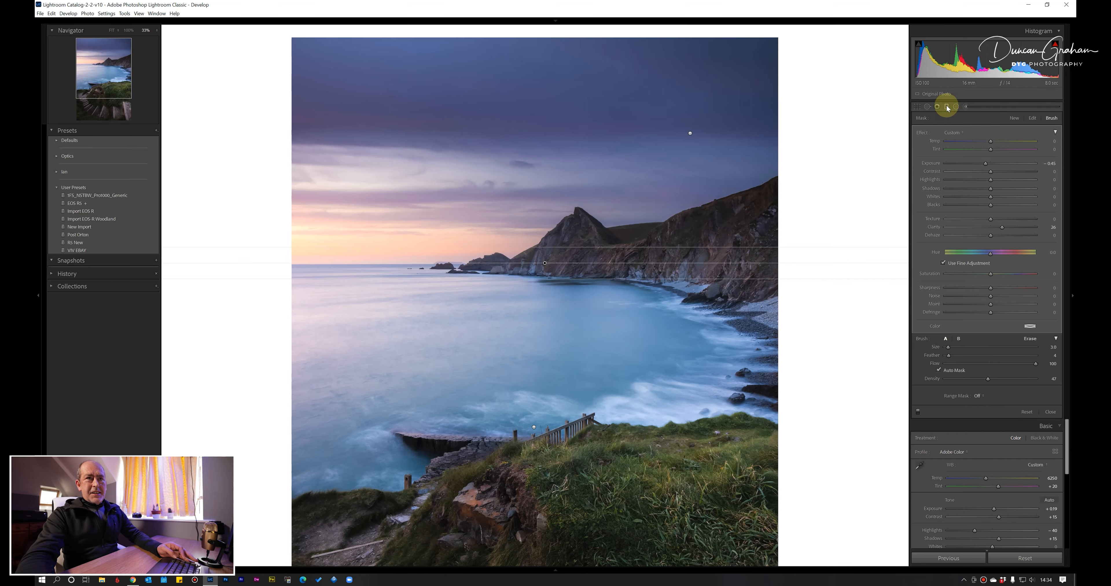
{"action": "key", "text": "k"}
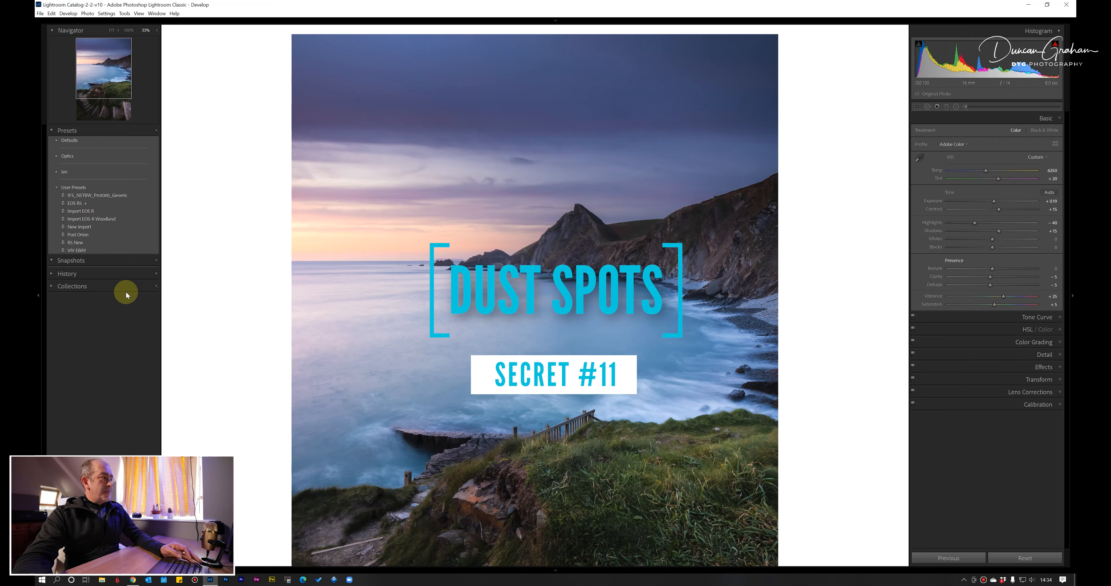
Activate Spot Removal in Heal mode and turn on spot visualization for finding dust spots.
{"action": "left_click", "coordinate": [928, 107]}
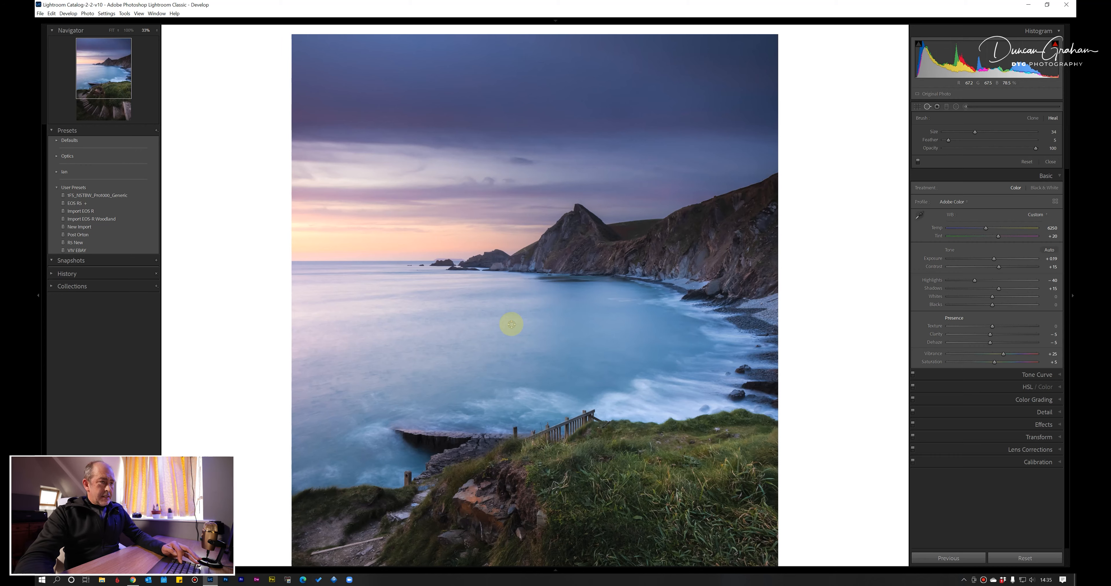
{"action": "key", "text": "s"}
{"action": "key", "text": "a"}
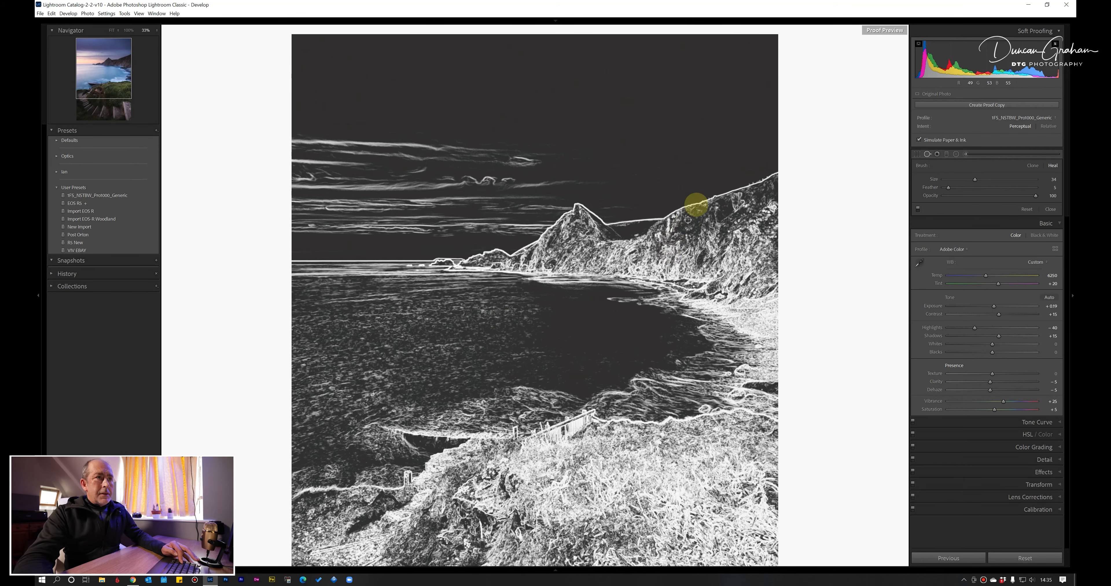
Turn off soft proofing and examine the sky and headland up close for dust spots.
{"action": "key", "text": "s"}
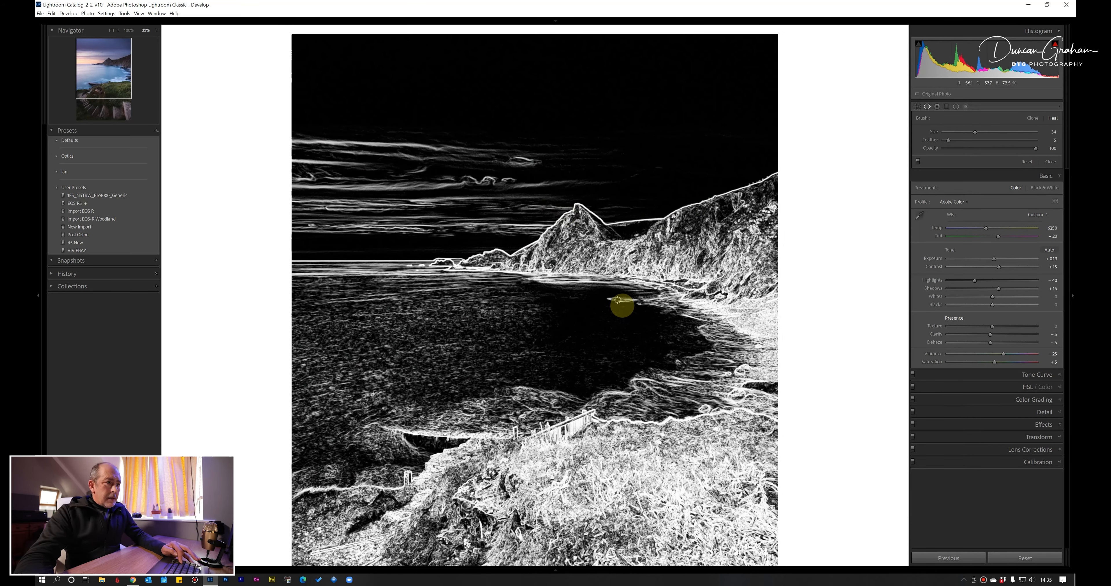
{"action": "key", "text": "ctrl+equal"}
{"action": "key", "text": "ctrl+equal"}
{"action": "left_click_drag", "start_coordinate": [580, 306], "coordinate": [774, 302]}
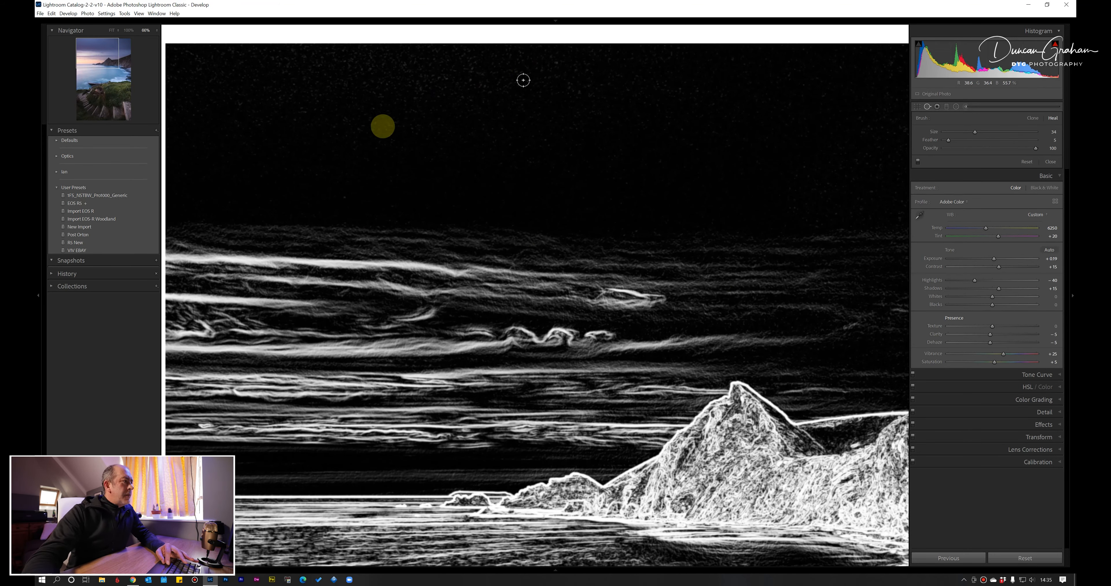
{"action": "left_click_drag", "start_coordinate": [849, 329], "coordinate": [771, 247]}
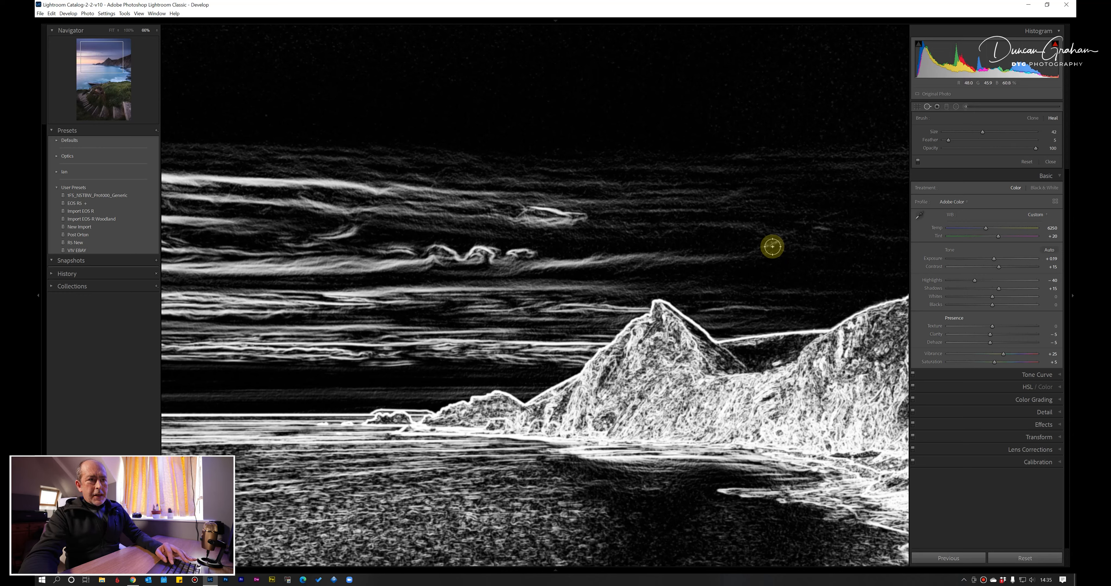
Enlarge the healing brush to 45 and heal the dust spots in the sky above the cliff ridge.
{"action": "scroll", "coordinate": [822, 230], "scroll_direction": "up", "scroll_amount": 1}
{"action": "left_click", "coordinate": [821, 231]}
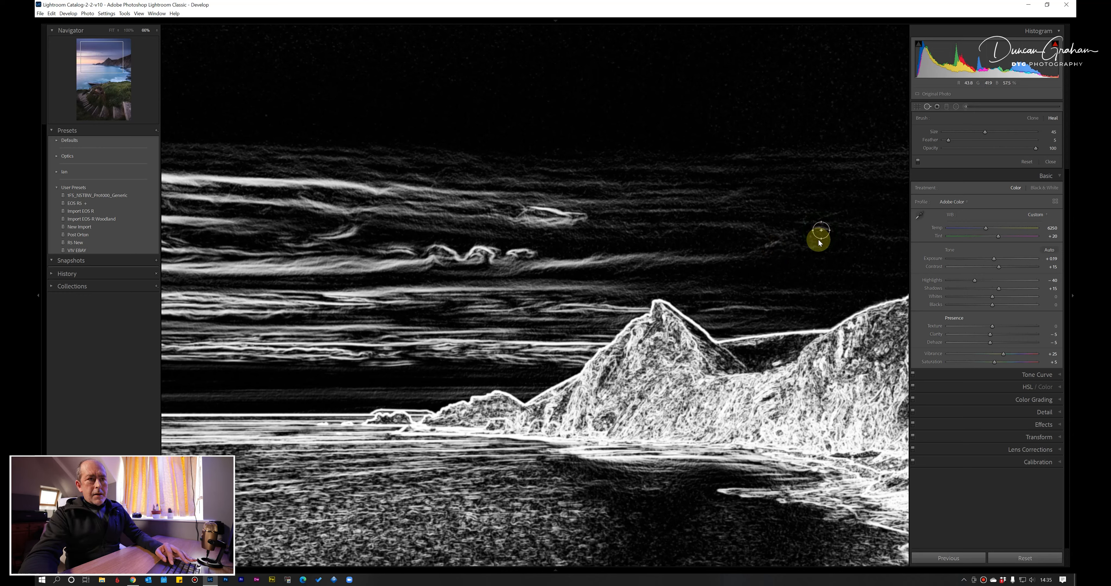
{"action": "left_click", "coordinate": [787, 245]}
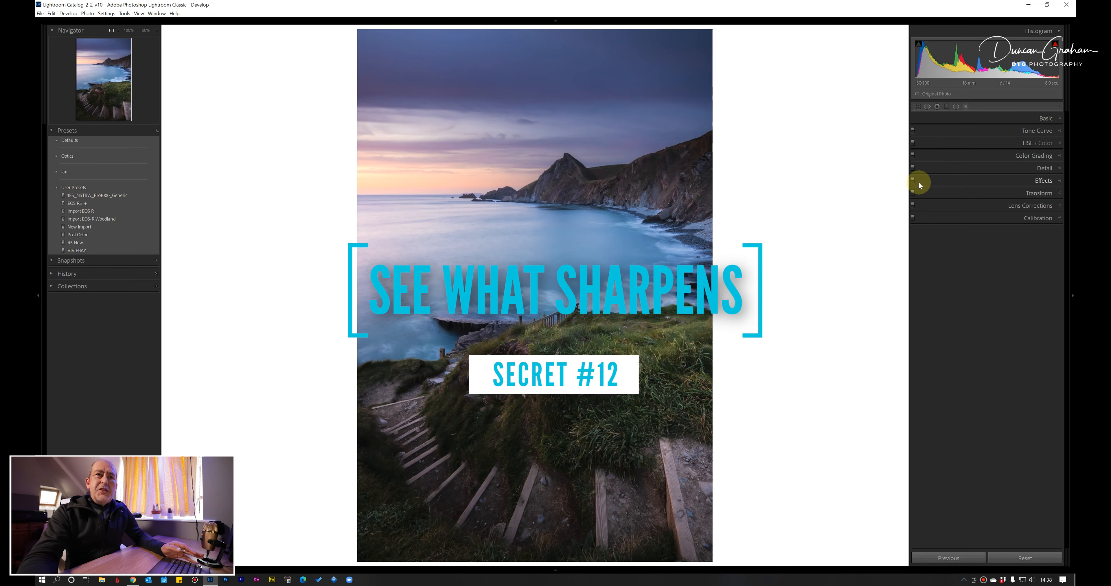
Set the sharpening amount to 98 in the Detail settings and check its effect on the cliffs and sky.
{"action": "left_click", "coordinate": [1060, 168]}
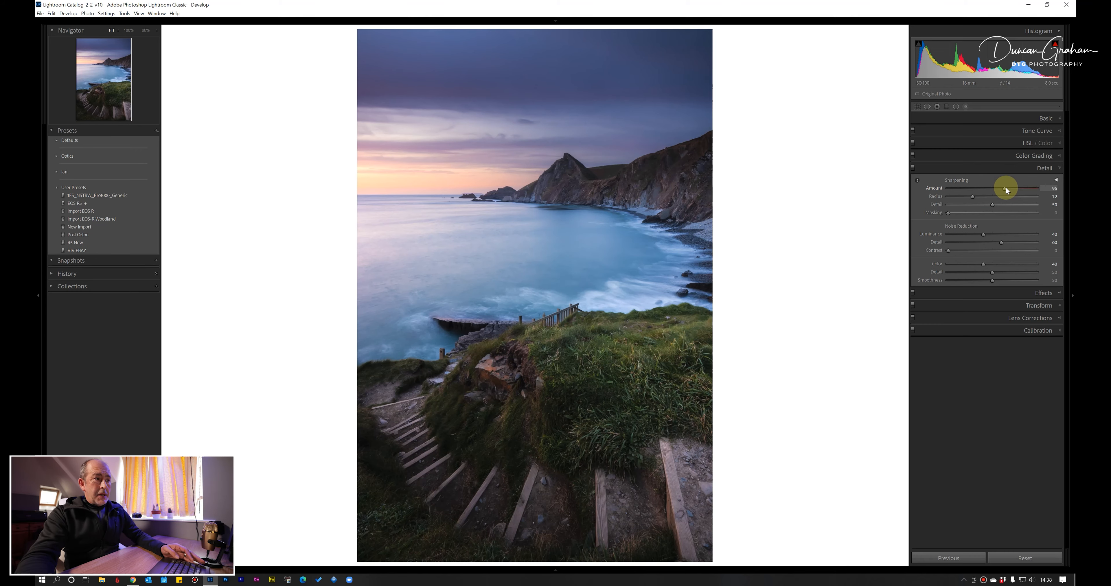
{"action": "left_click_drag", "start_coordinate": [1007, 188], "coordinate": [1000, 188]}
{"action": "left_click", "coordinate": [601, 176]}
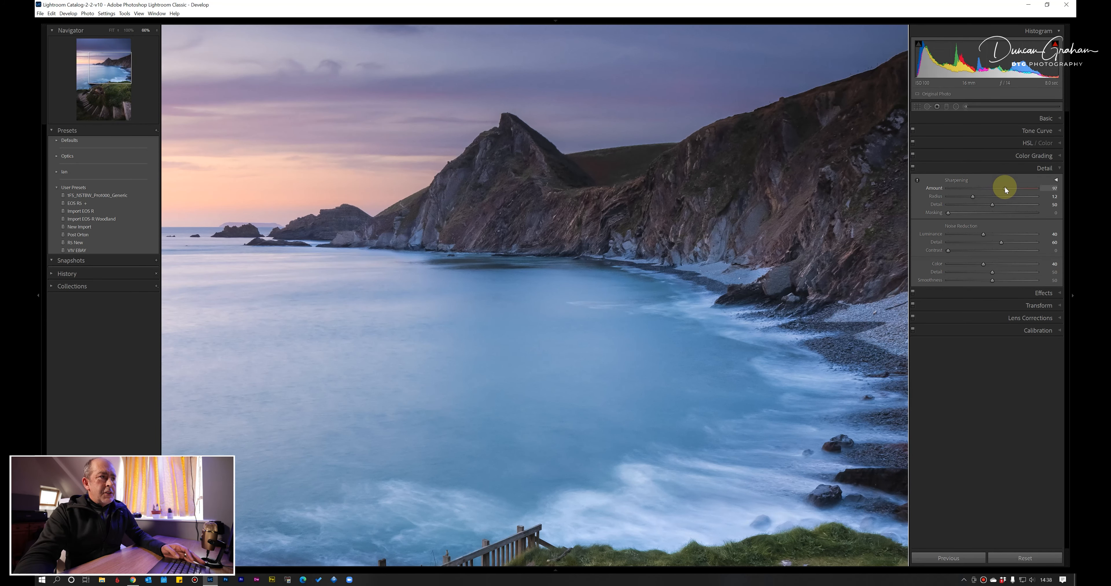
{"action": "left_click_drag", "start_coordinate": [1005, 189], "coordinate": [1007, 189]}
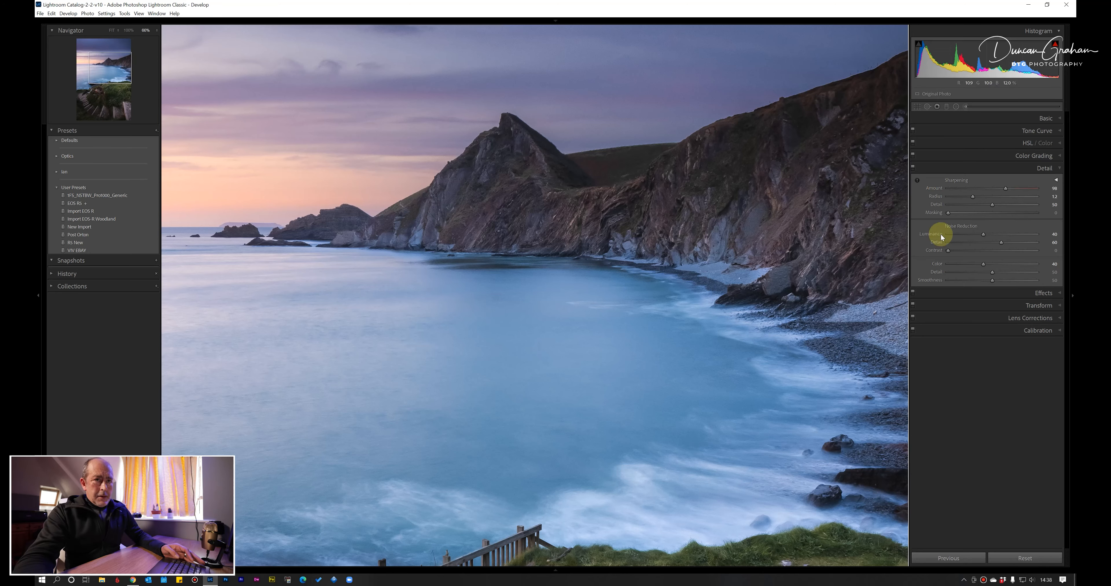
{"action": "left_click_drag", "start_coordinate": [699, 145], "coordinate": [705, 290]}
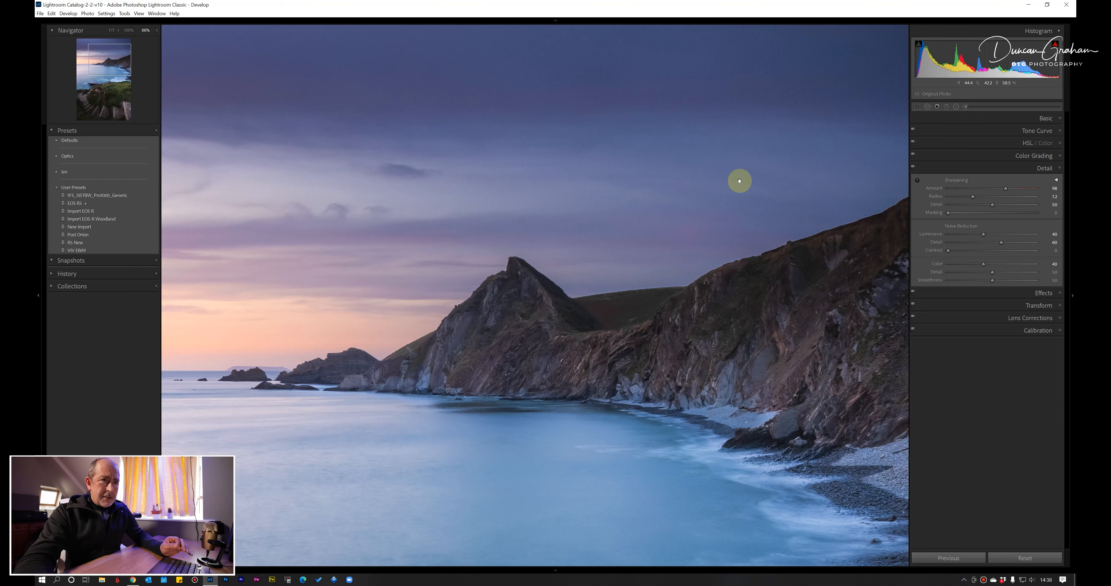
{"action": "left_click_drag", "start_coordinate": [779, 160], "coordinate": [758, 184]}
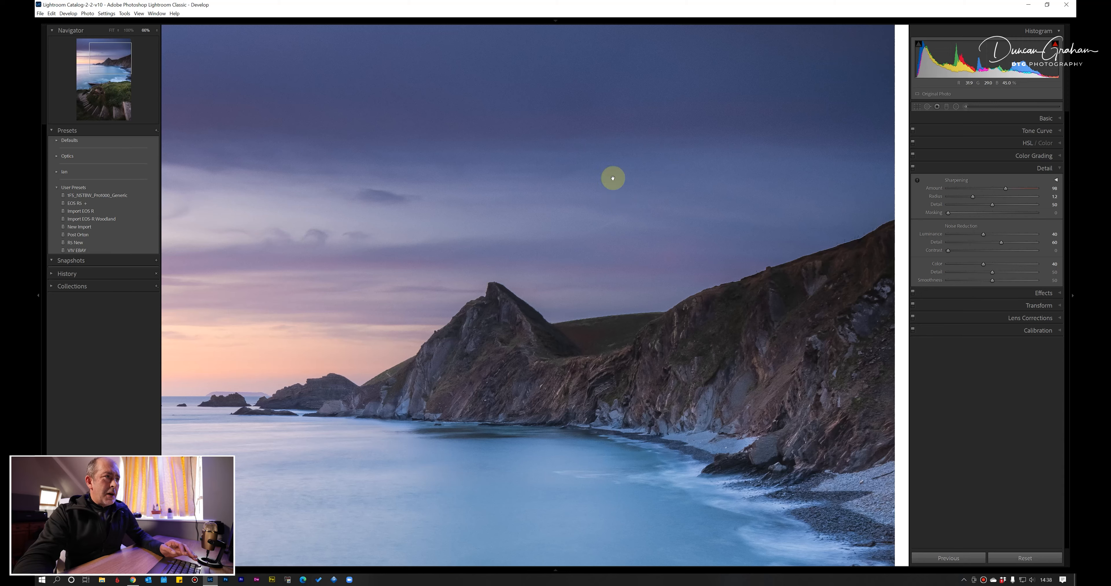
Adjust sharpening masking on the whole photo using the black-and-white mask preview, lowering it to 0 and raising it to 8.
{"action": "left_click", "coordinate": [653, 195]}
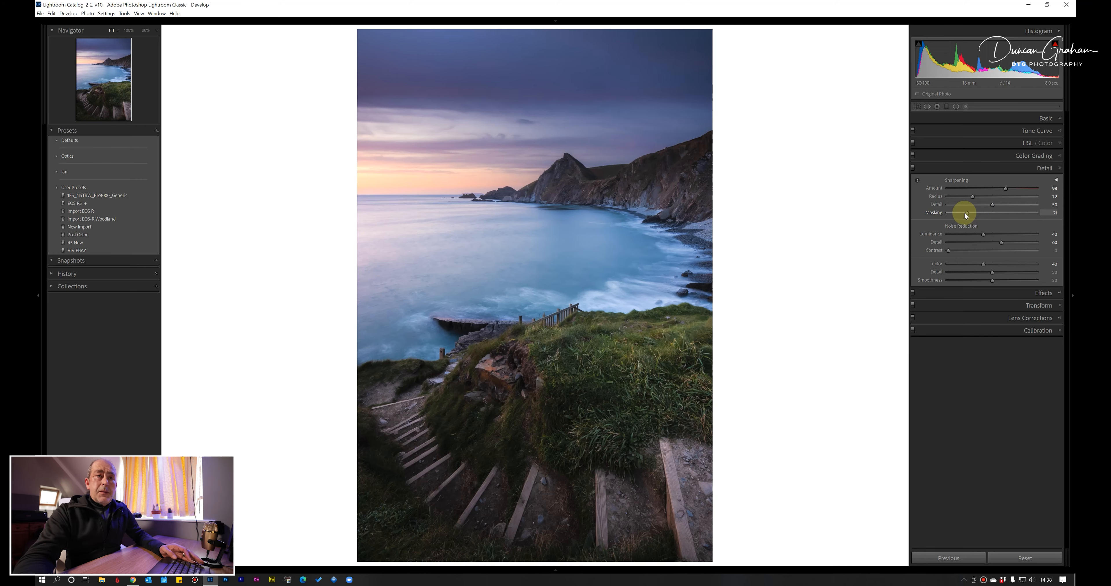
{"action": "left_click_drag", "start_coordinate": [966, 213], "coordinate": [962, 214]}
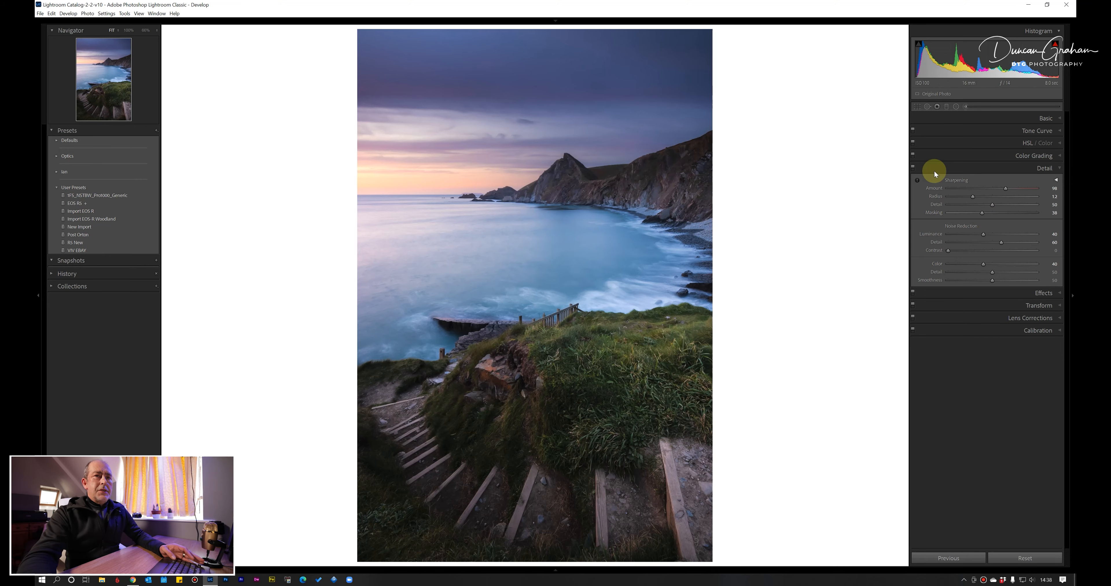
{"action": "mouse_move", "coordinate": [982, 213]}
{"action": "left_mouse_down"}
{"action": "mouse_move", "coordinate": [957, 215]}
{"action": "mouse_move", "coordinate": [996, 222]}
{"action": "mouse_move", "coordinate": [978, 217]}
{"action": "left_mouse_up"}
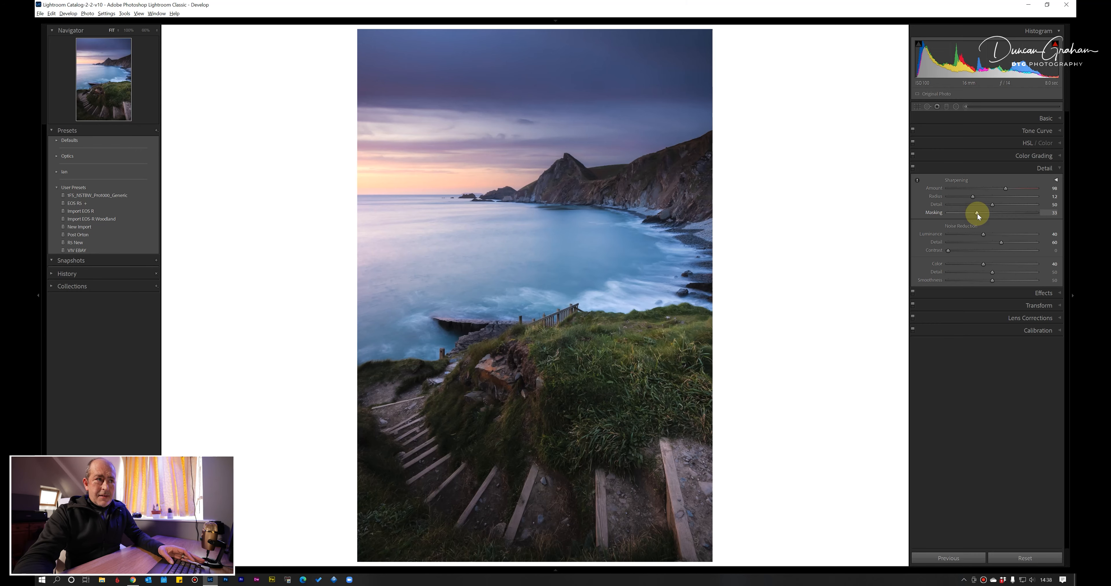
{"action": "left_click", "coordinate": [977, 213], "text": "alt"}
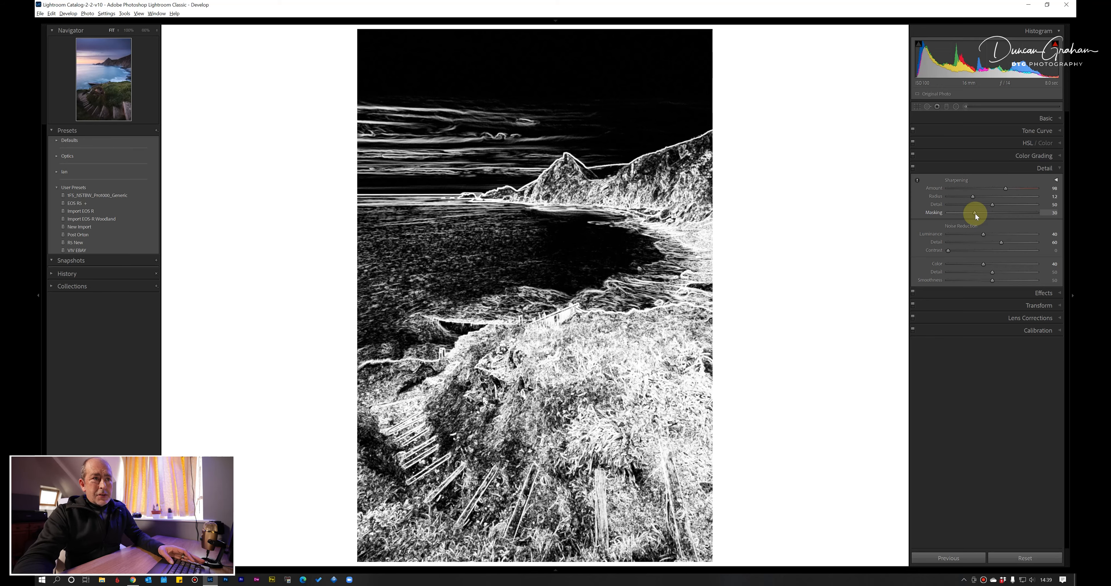
{"action": "left_click_drag", "start_coordinate": [975, 213], "coordinate": [949, 213]}
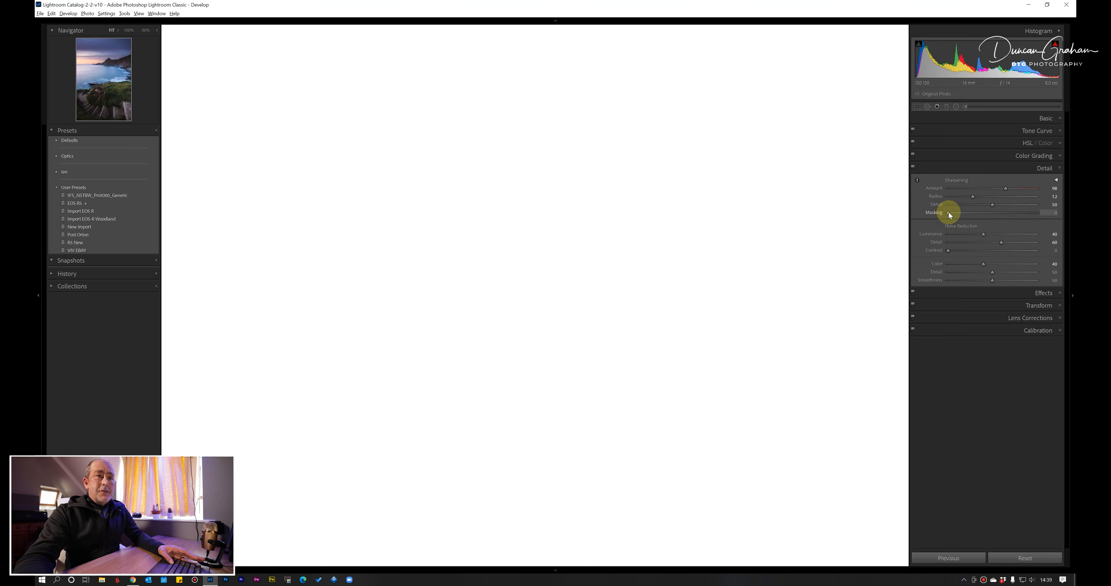
{"action": "left_click_drag", "start_coordinate": [950, 213], "coordinate": [956, 215]}
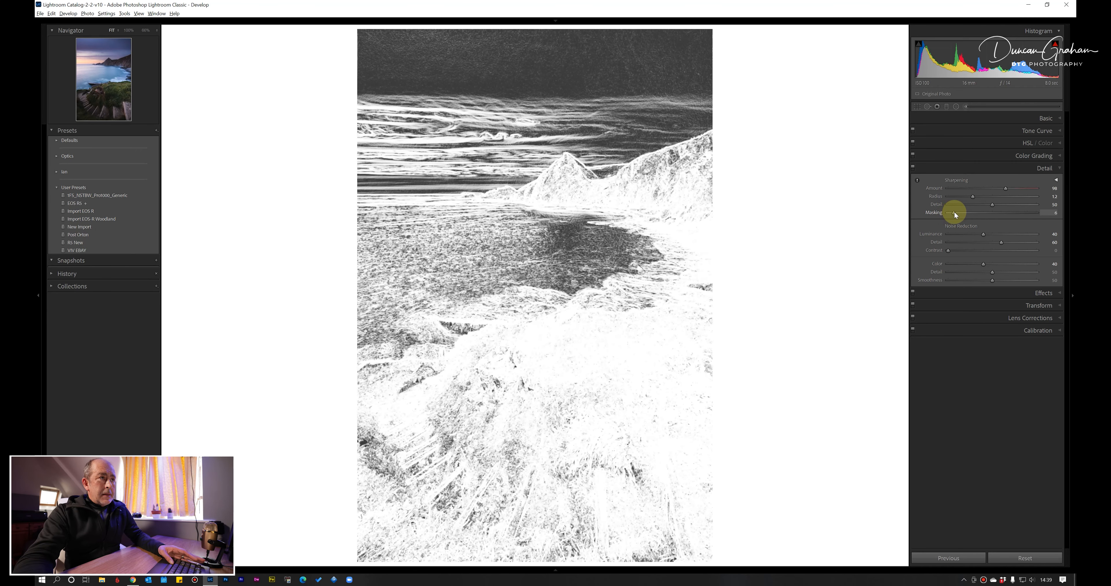